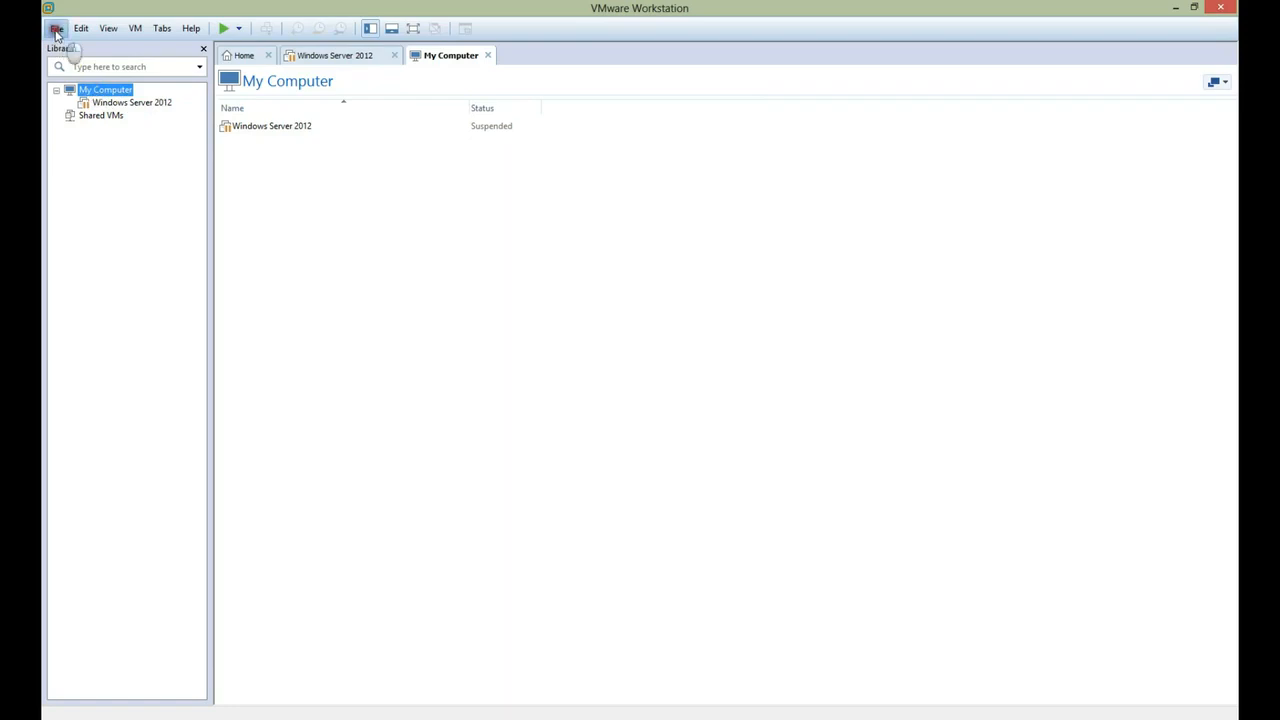
Open the appliance file PA-VM-ESX-7.0.0.ova from the Source folder on Local Disk (D:)
click(56, 30)
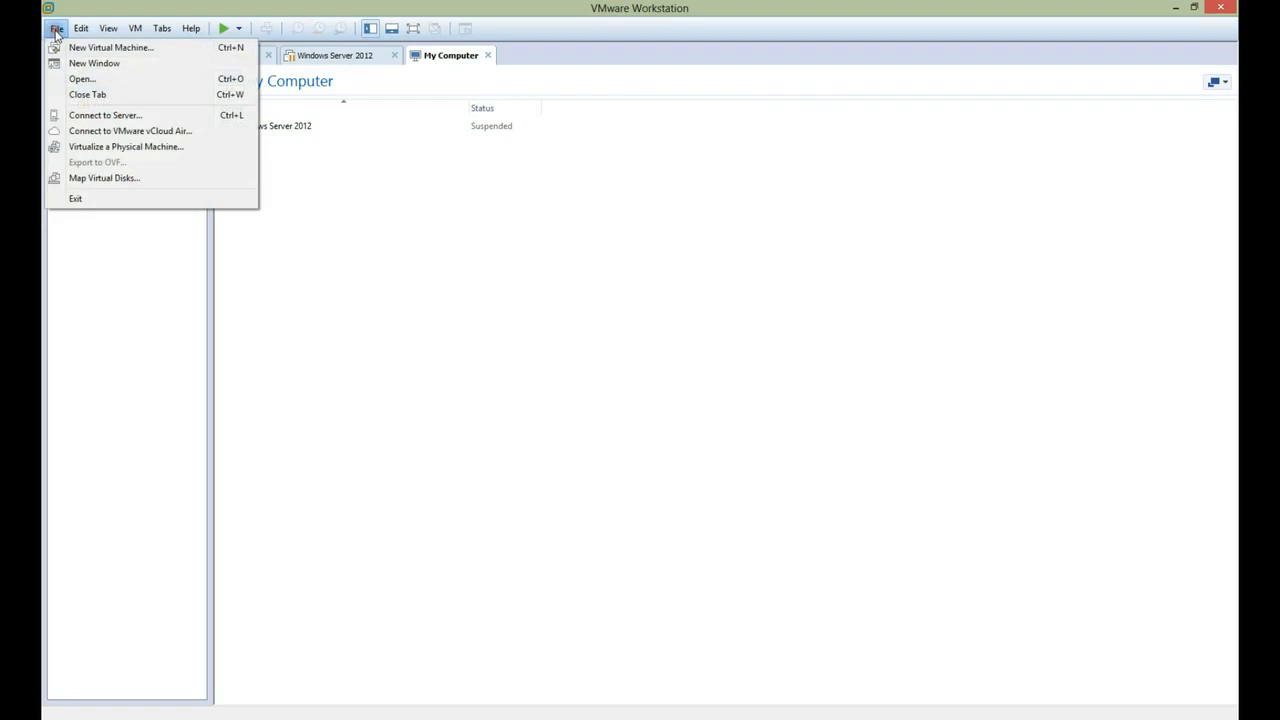
click(80, 83)
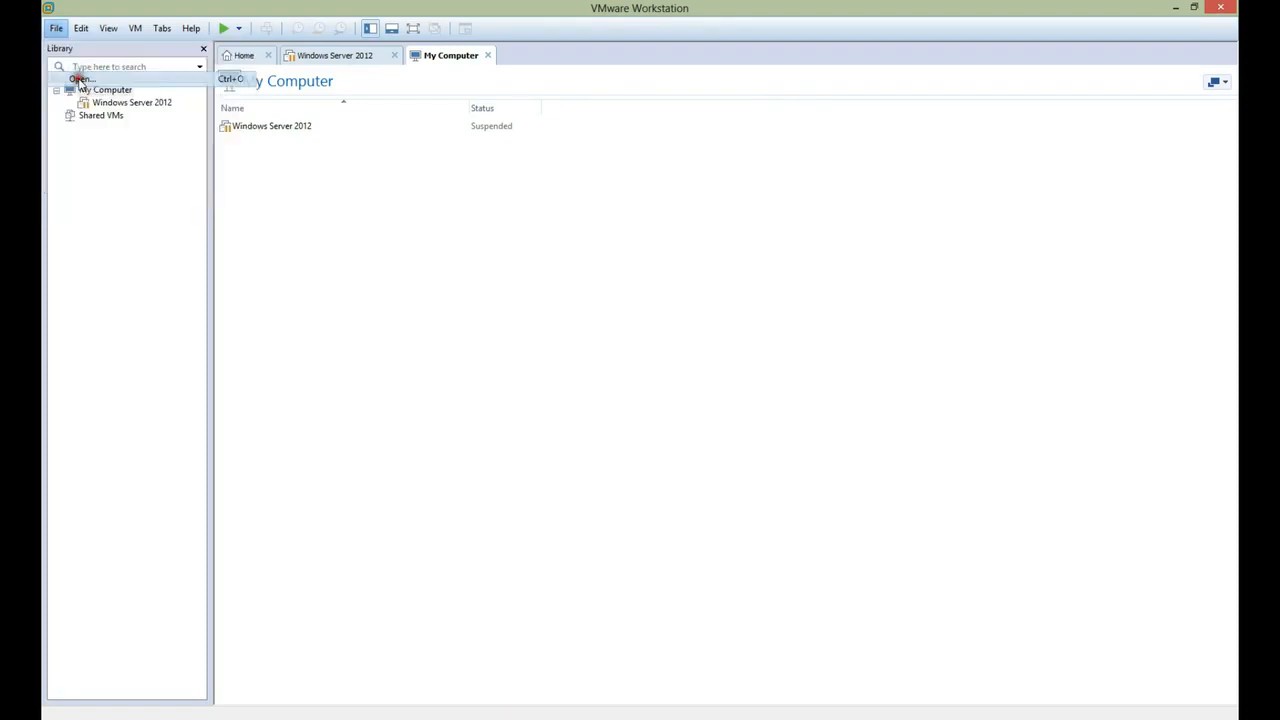
drag(344, 30, 490, 54)
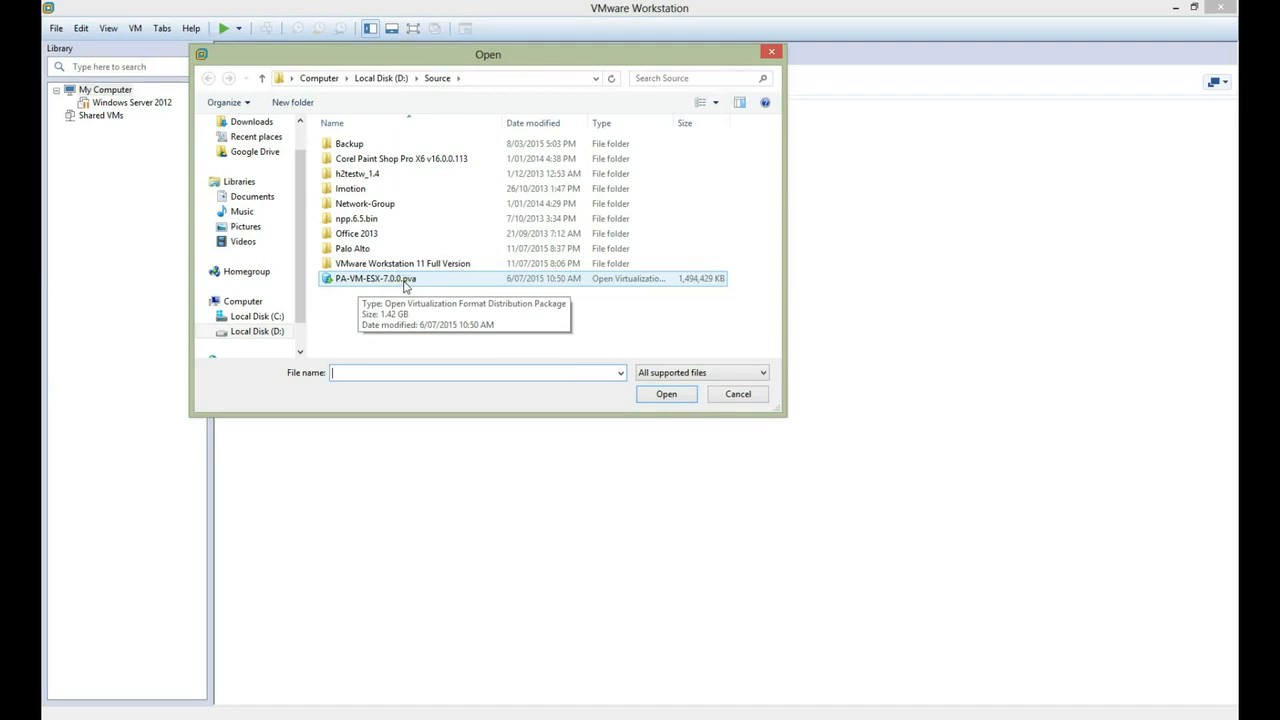
double_click(405, 283)
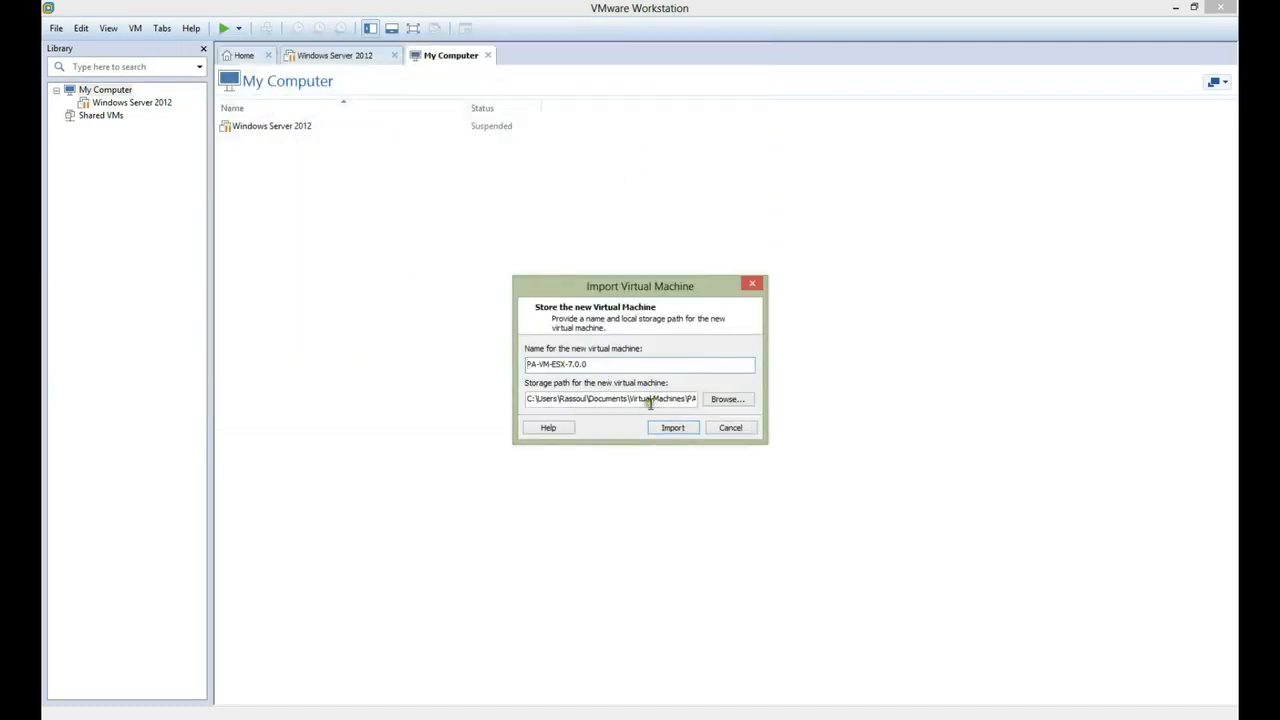
Import the virtual machine under the name PA-VM-ESX-7.0.0, keeping the default storage path
mouse_move(531, 400)
mouse_down()
mouse_move(697, 403)
mouse_move(526, 400)
mouse_up()
click(641, 399)
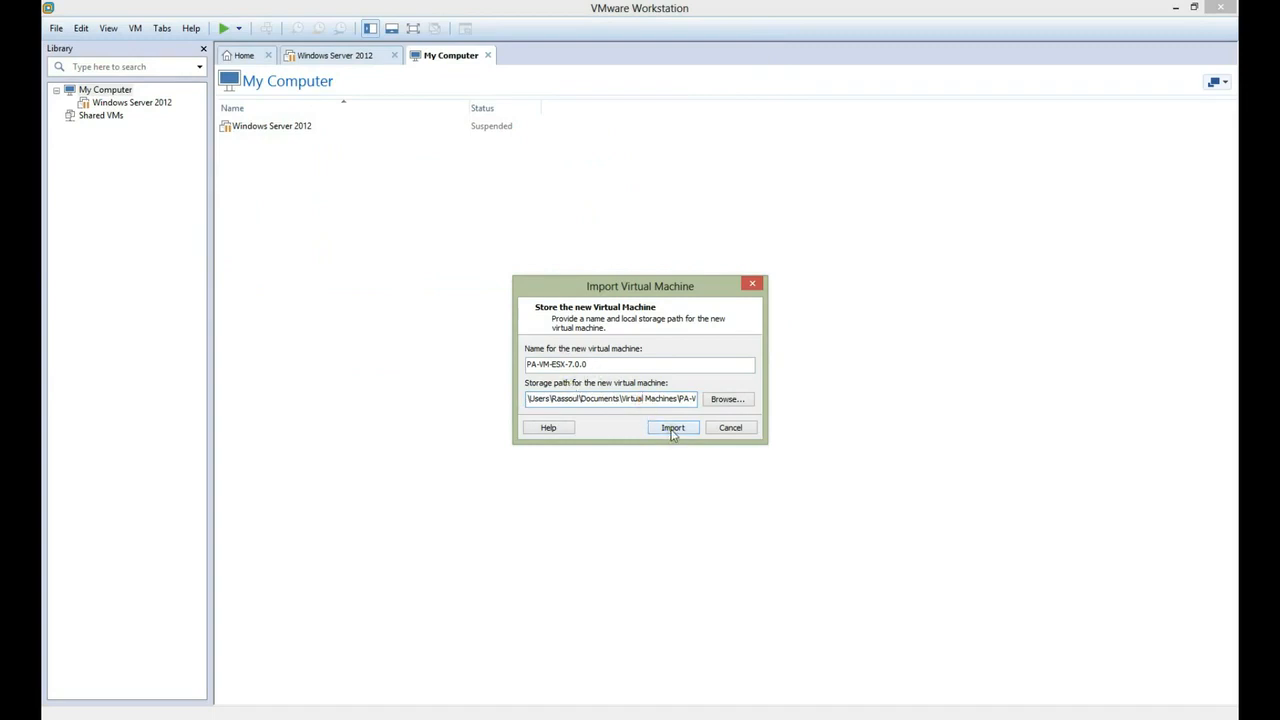
click(672, 430)
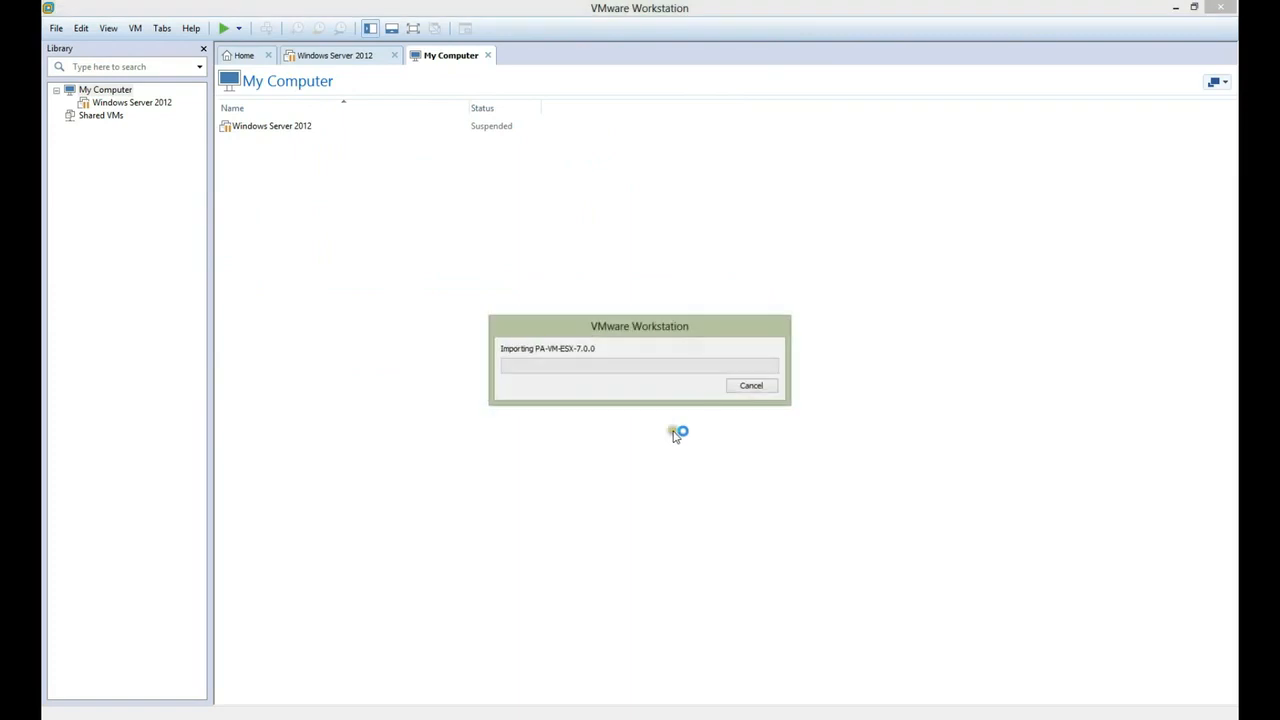
drag(654, 336, 645, 288)
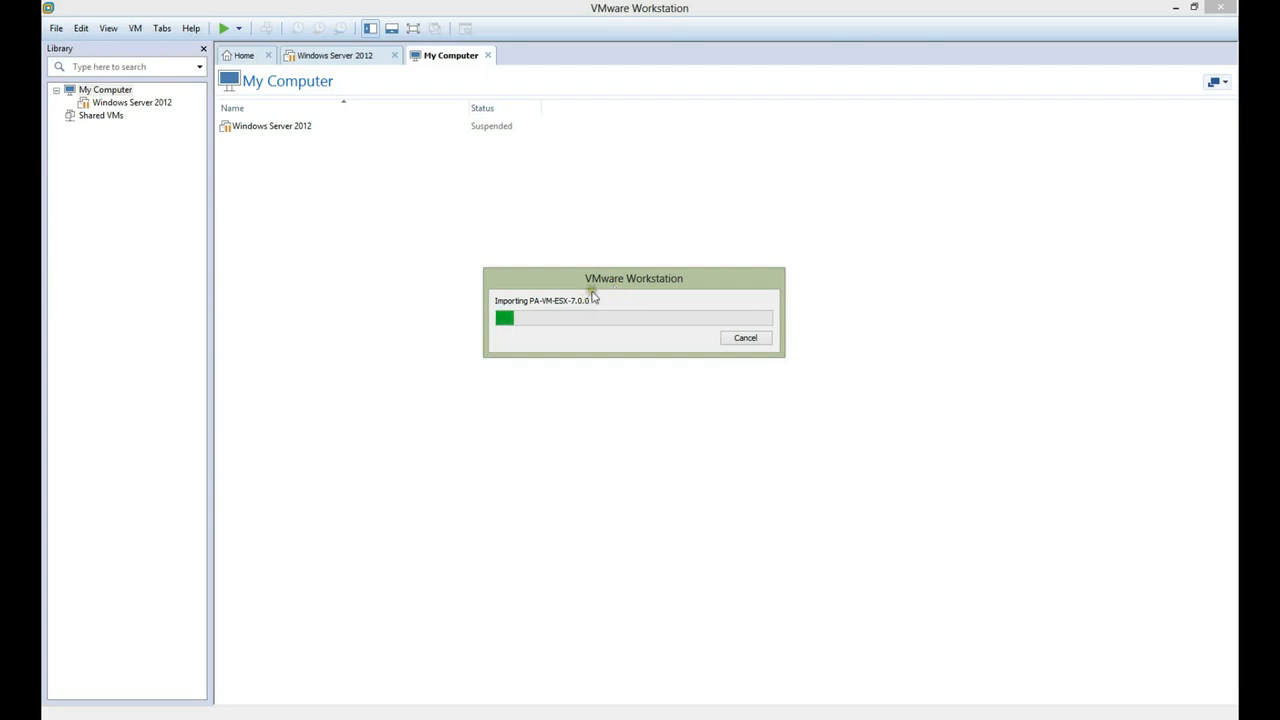
drag(573, 285, 600, 290)
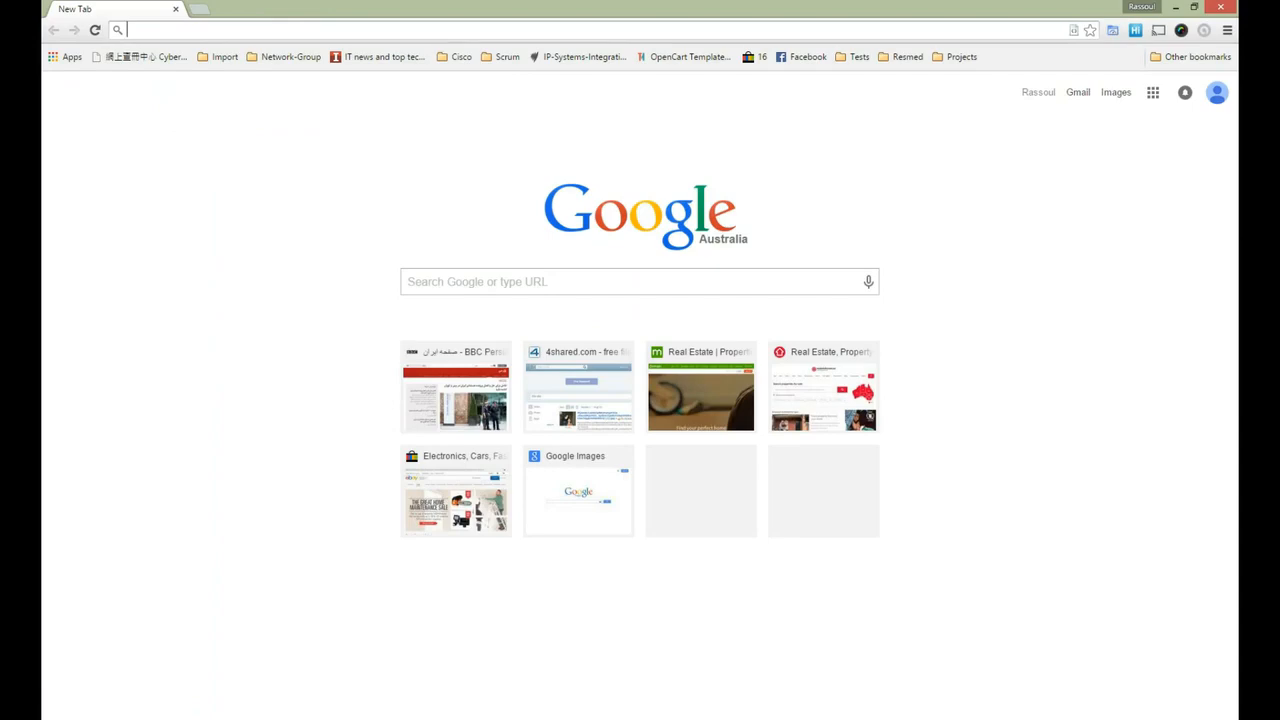
key(alt+Tab)
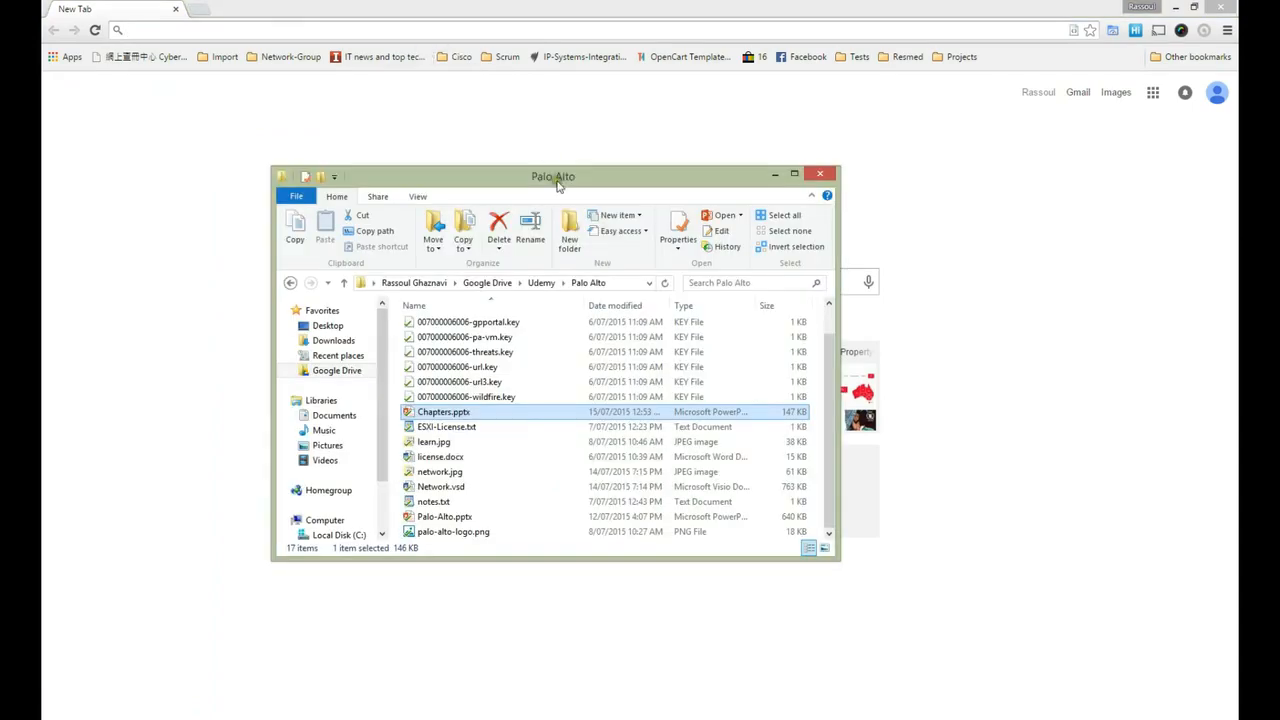
drag(557, 181, 342, 208)
click(341, 208)
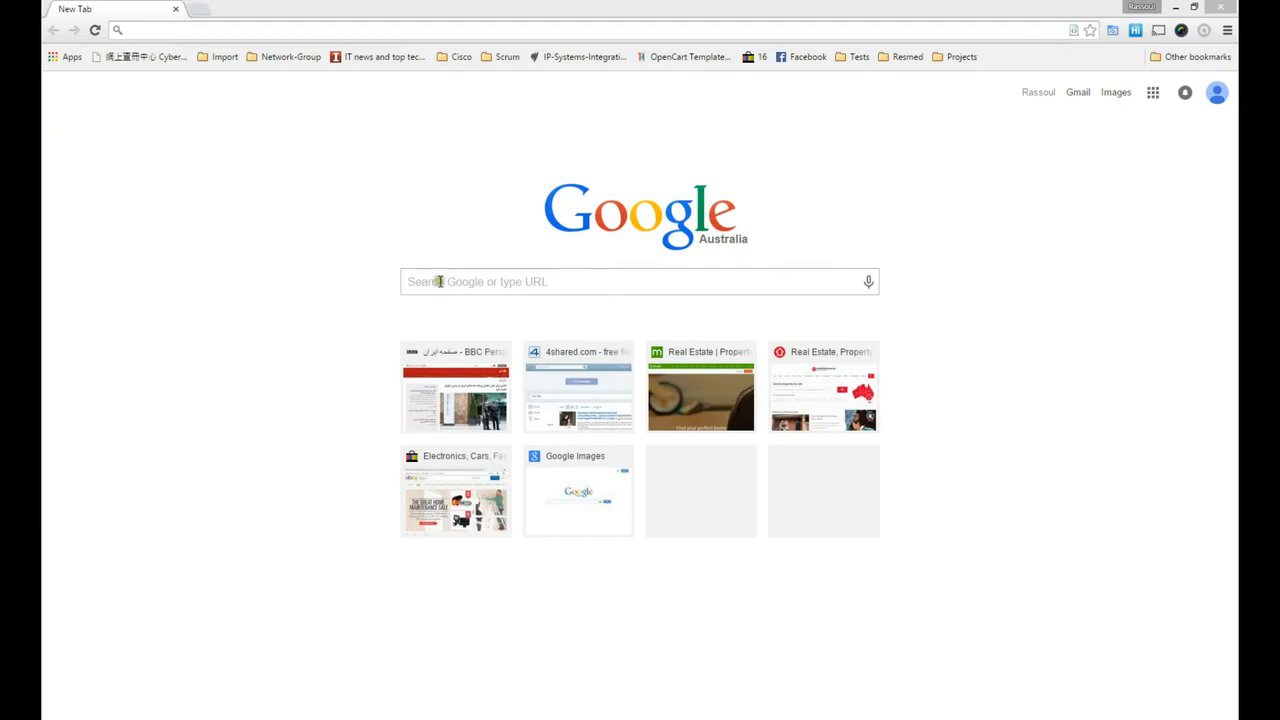
Search Google for PA-VM-ESX-7.0.0.ova in the browser
click(440, 281)
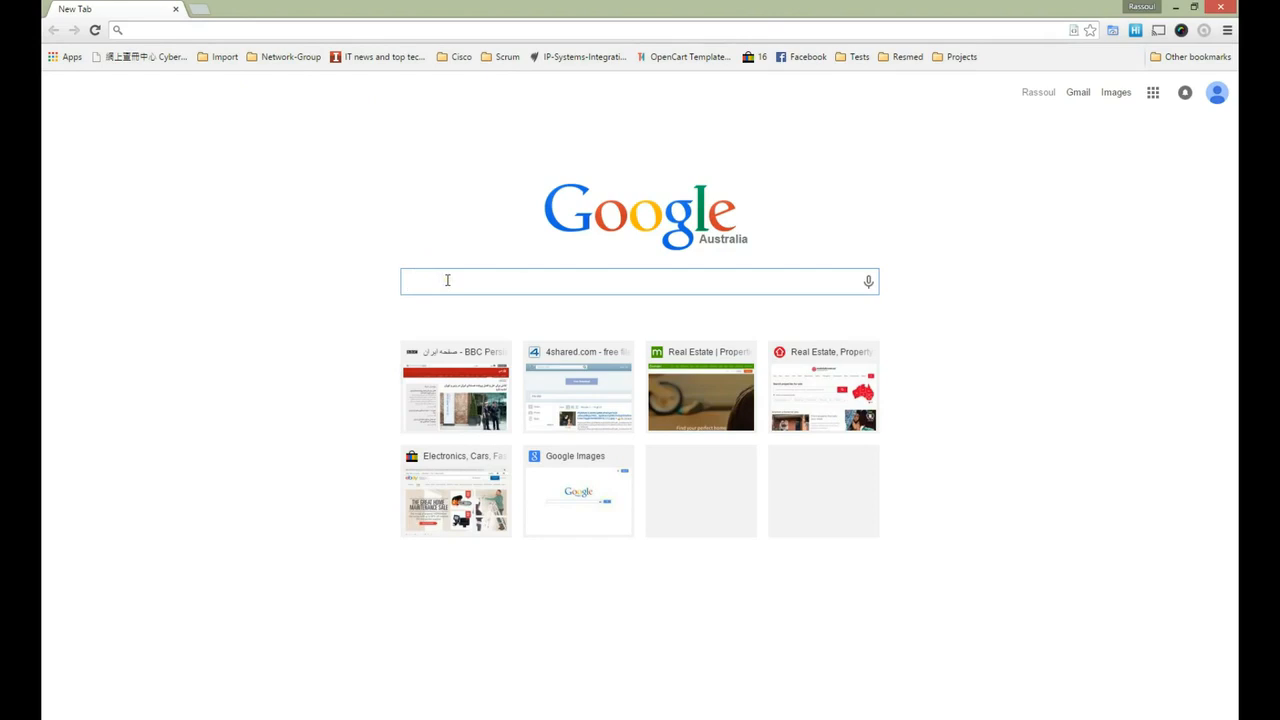
text(pa-vm)
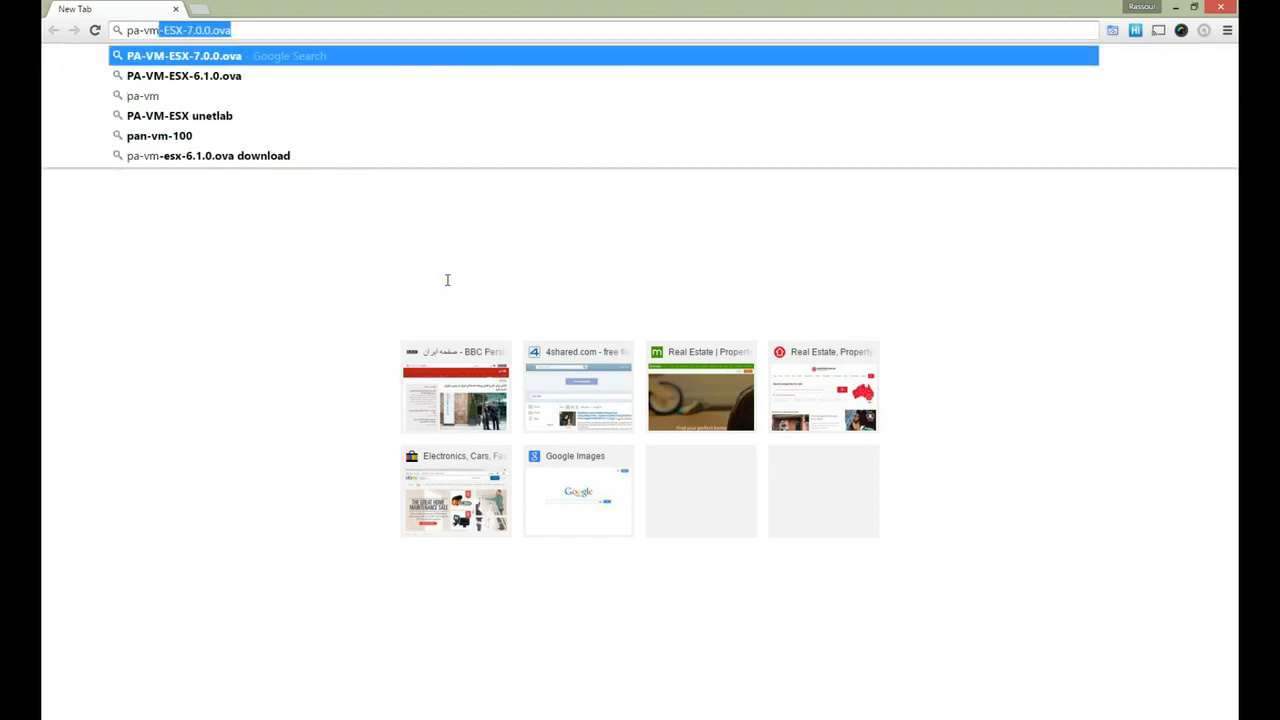
key(Return)
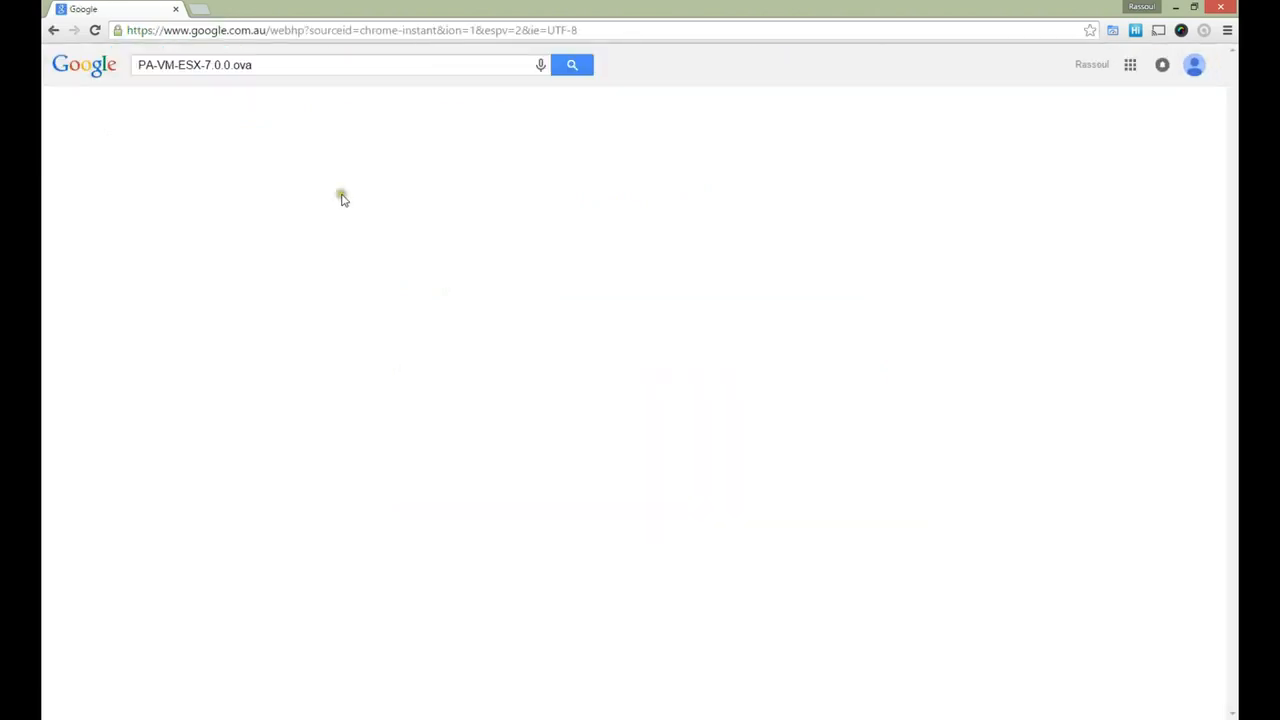
click(260, 31)
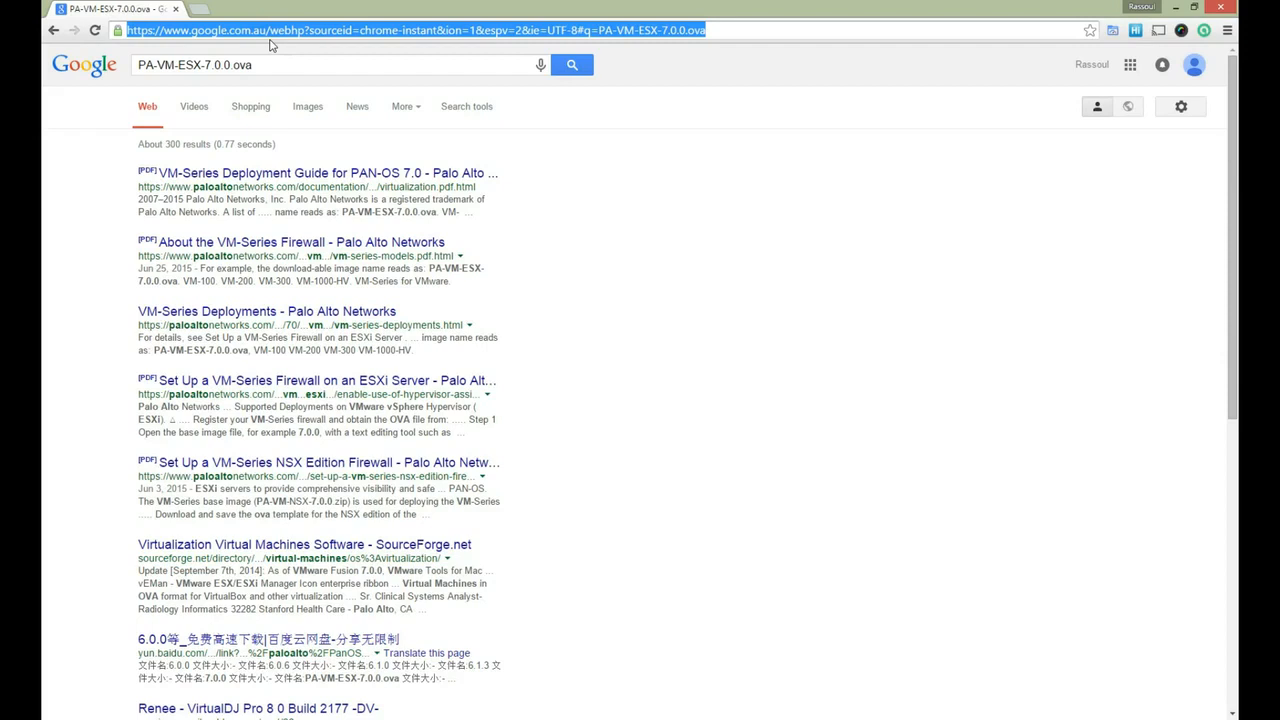
text(pa)
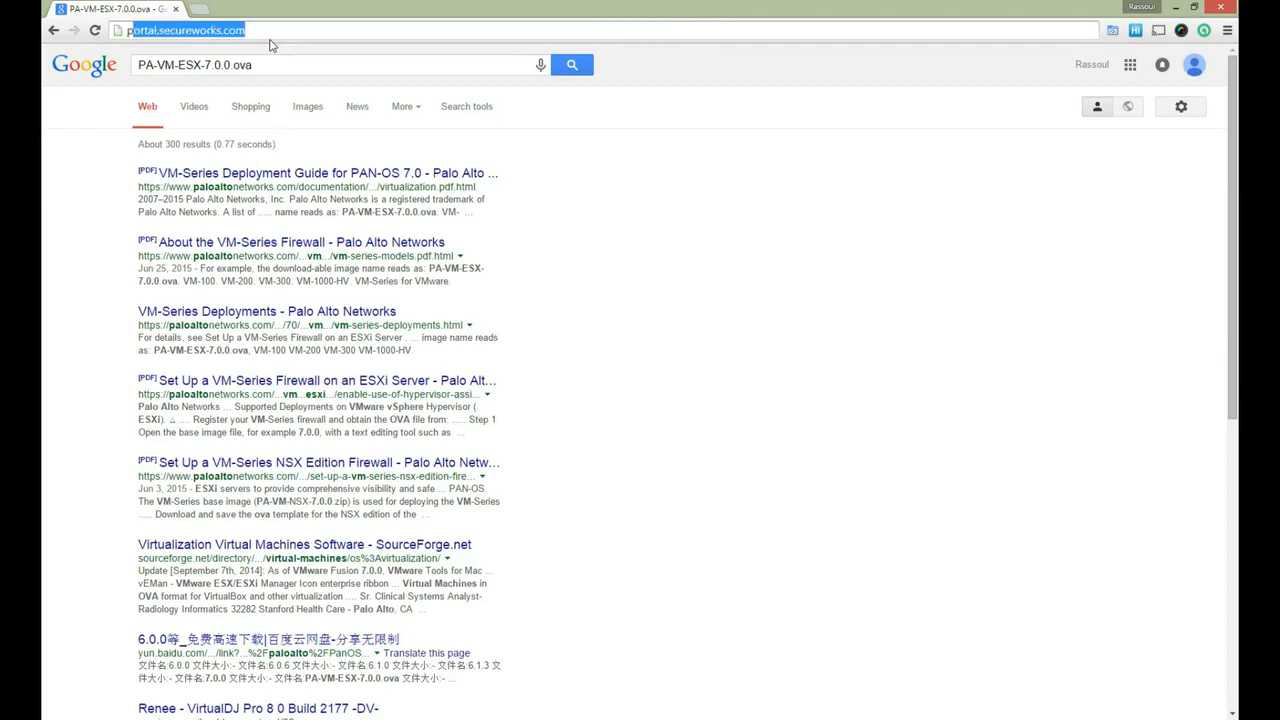
key(Down)
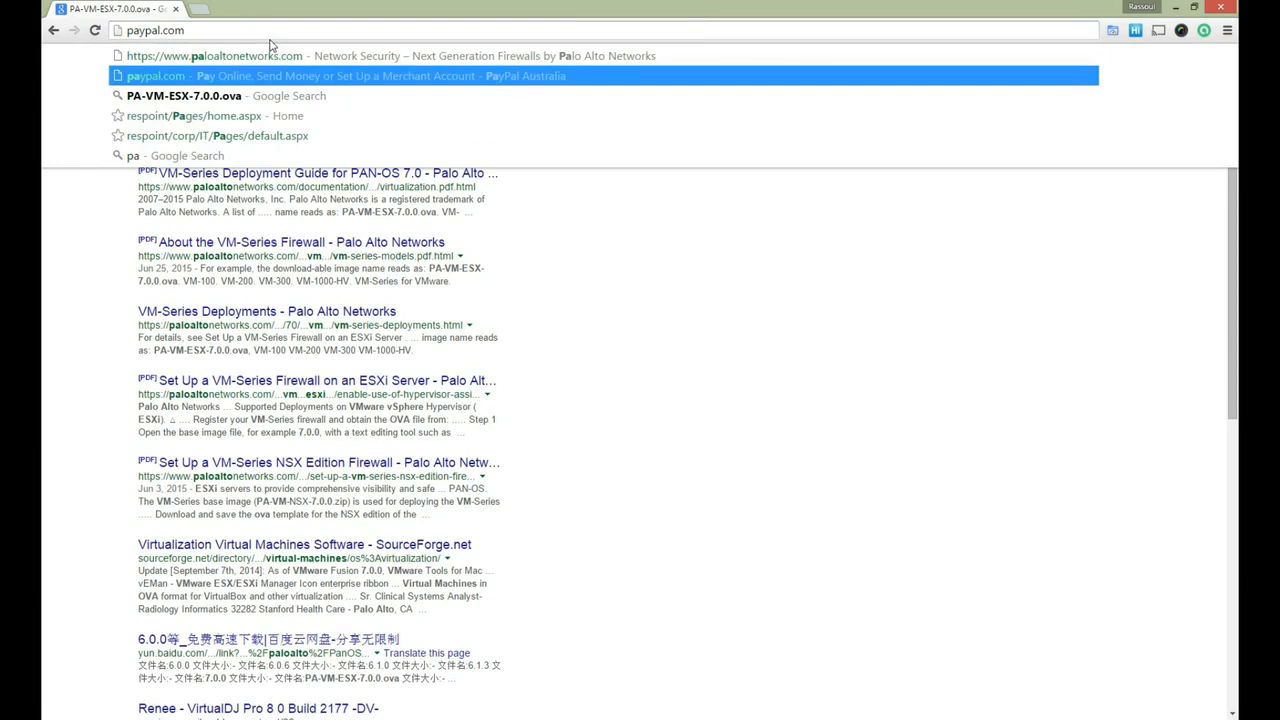
key(Up)
key(BackSpace)
key(BackSpace)
key(BackSpace)
key(BackSpace)
key(BackSpace)
key(BackSpace)
key(BackSpace)
key(BackSpace)
key(BackSpace)
key(BackSpace)
key(BackSpace)
key(BackSpace)
key(BackSpace)
key(BackSpace)
key(BackSpace)
key(BackSpace)
key(BackSpace)
key(BackSpace)
key(BackSpace)
key(BackSpace)
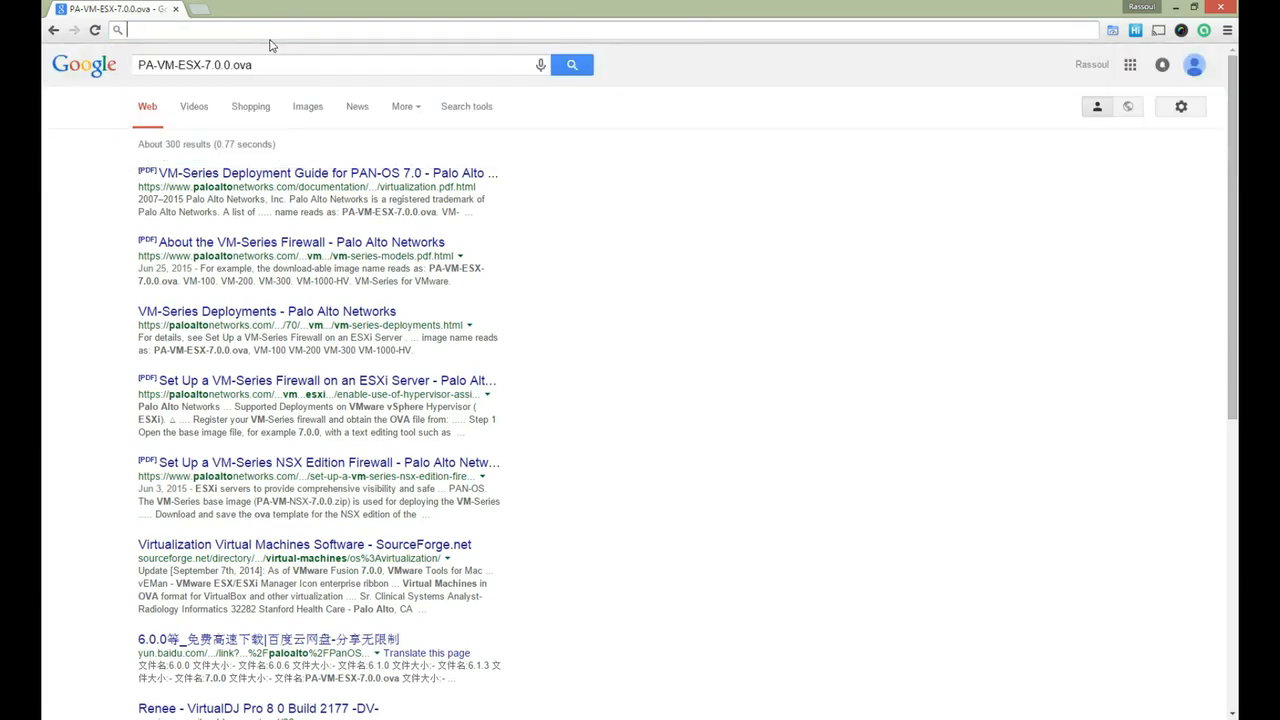
Search Google for the older image PA-VM-ESX-6.1.0.ova
text(pa-vm)
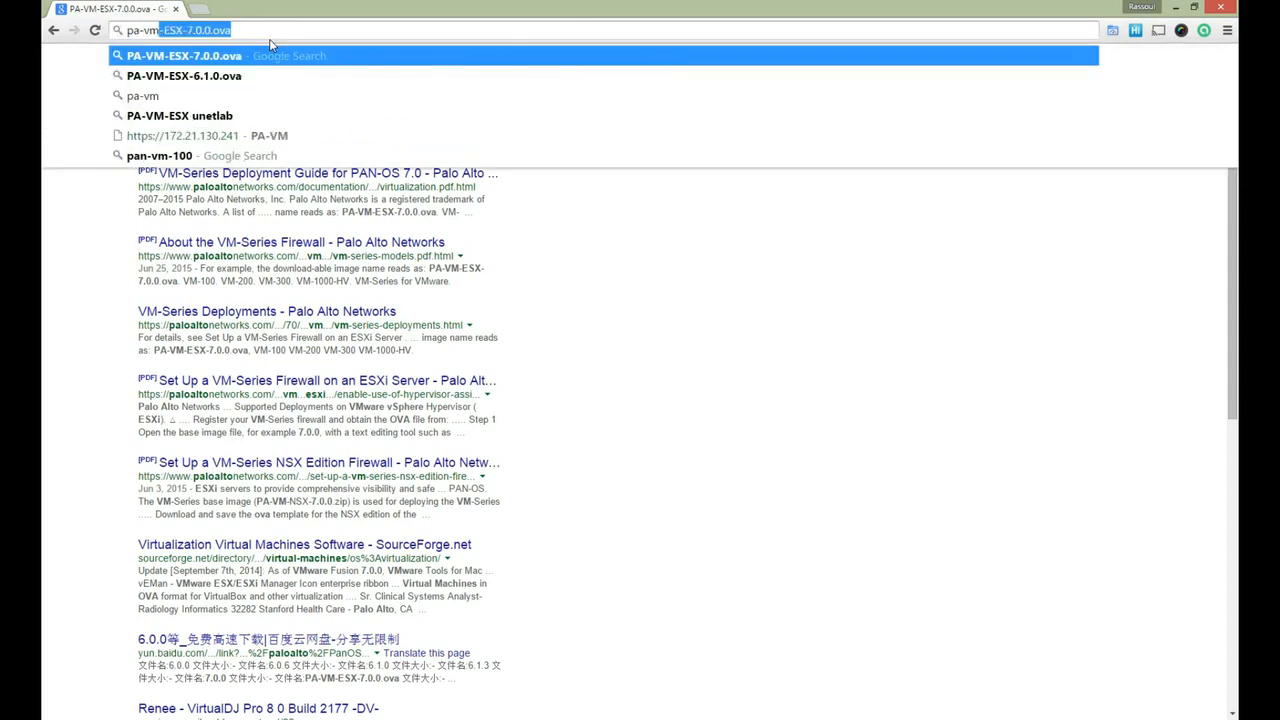
key(Down)
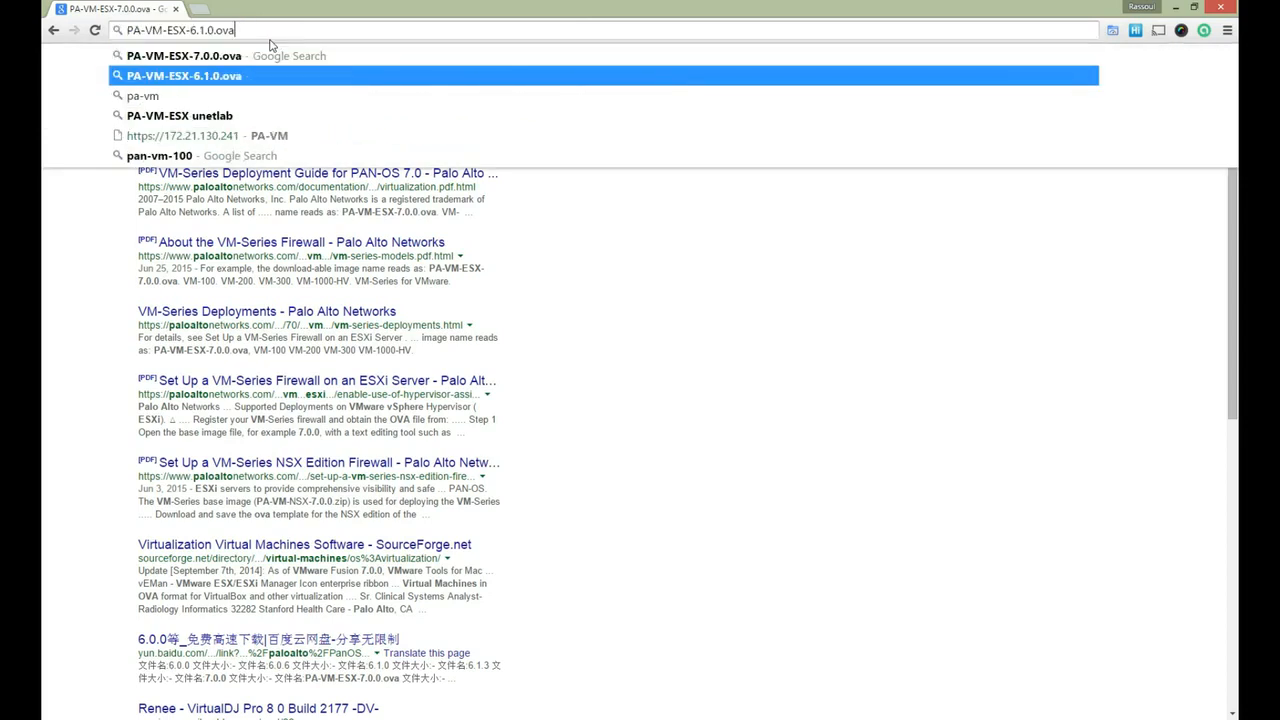
key(Return)
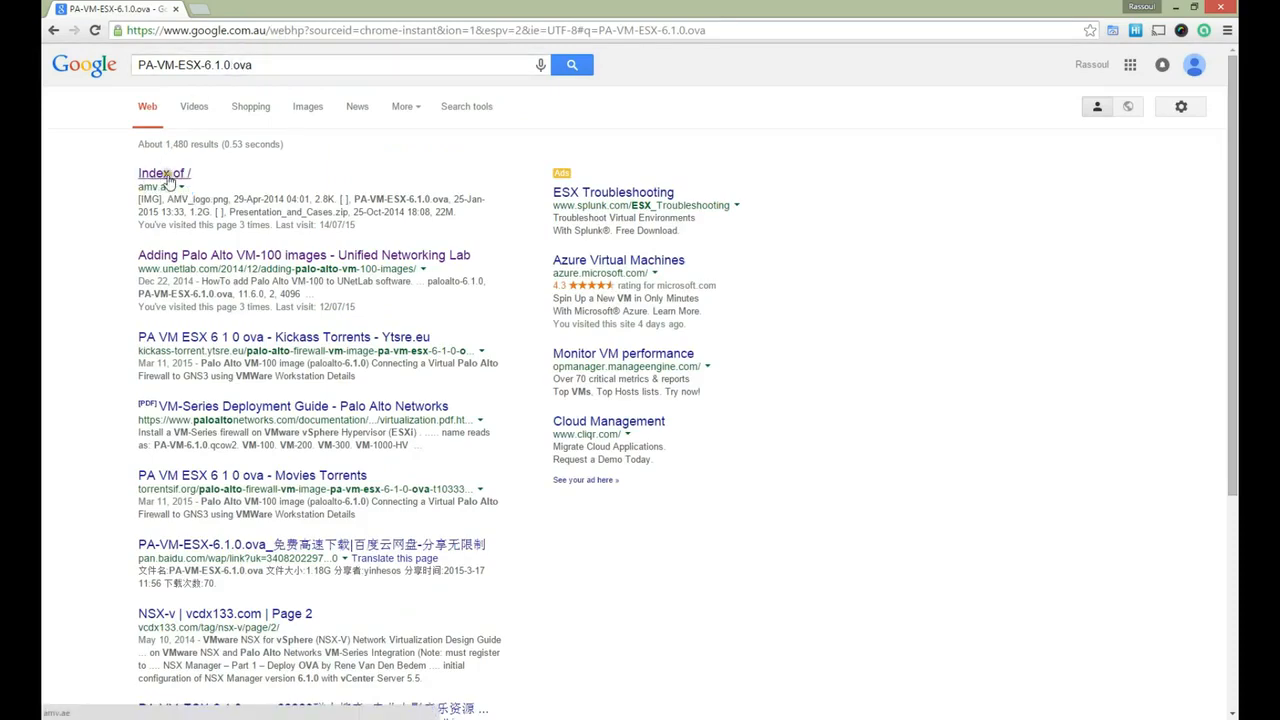
Open the amv.ae "Index of /" result in a new tab to view its file listing, return to the results and minimize the browser
right_click(167, 174)
click(185, 181)
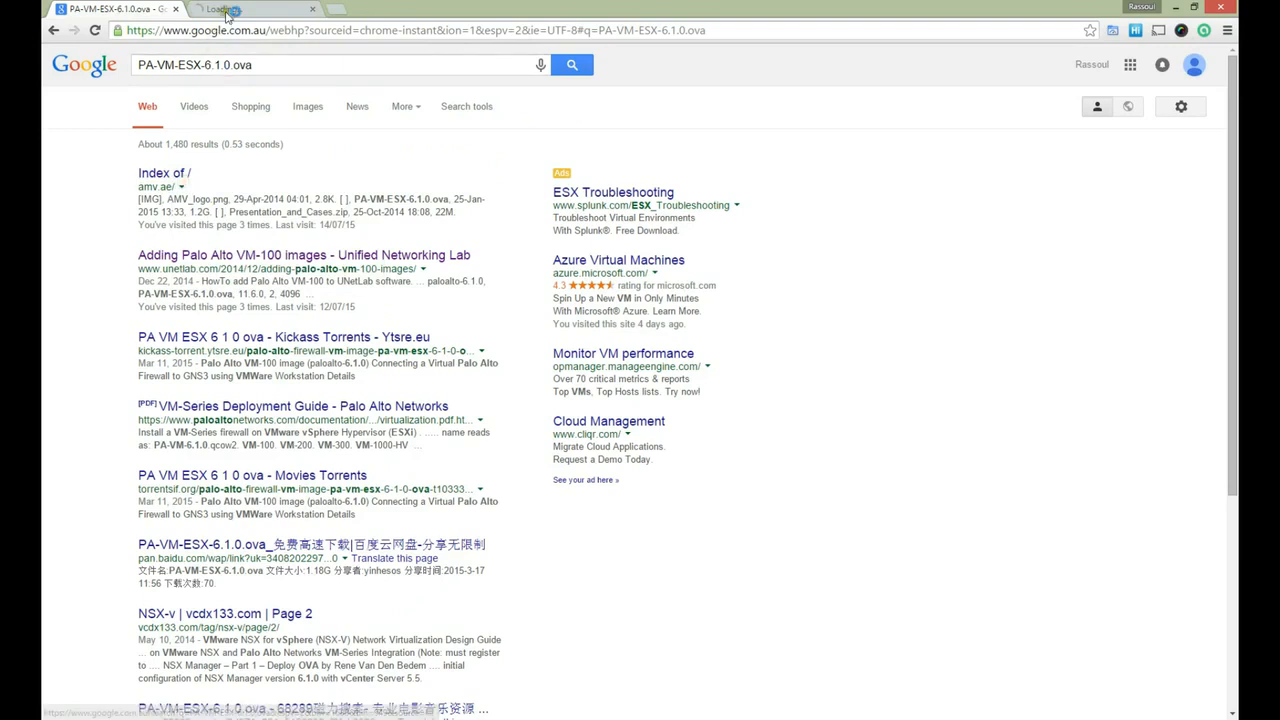
click(229, 10)
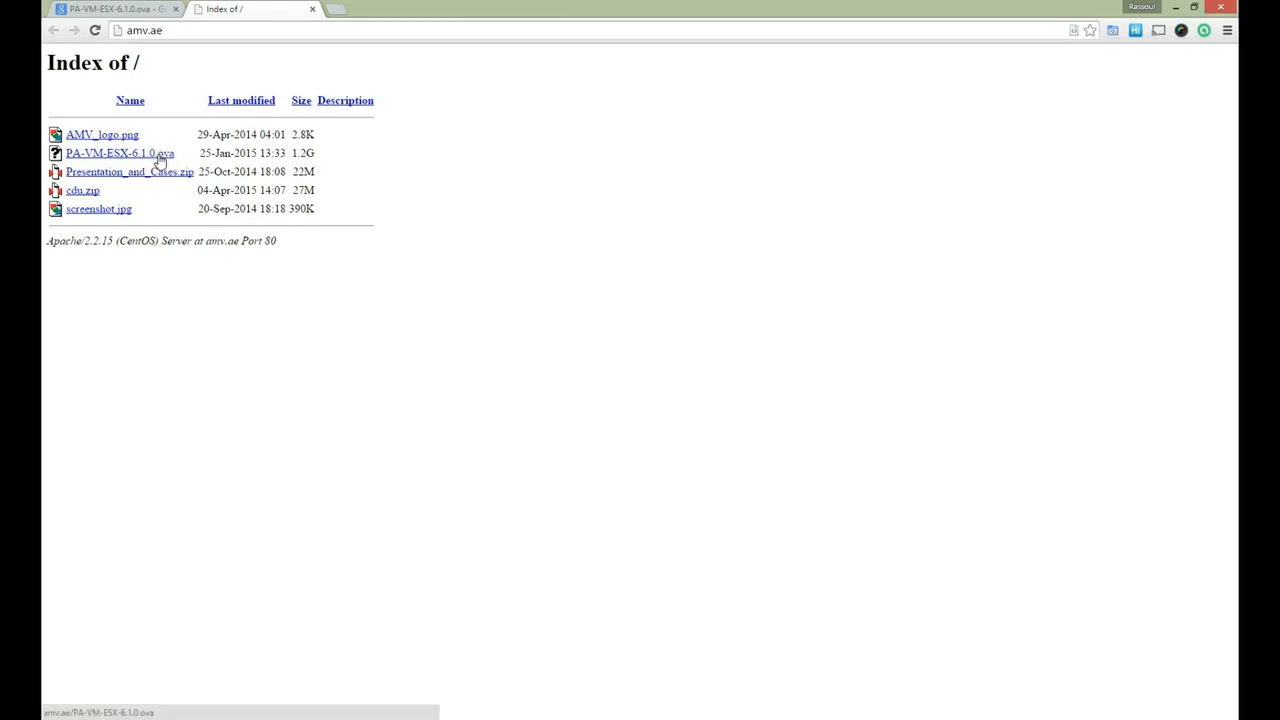
click(138, 12)
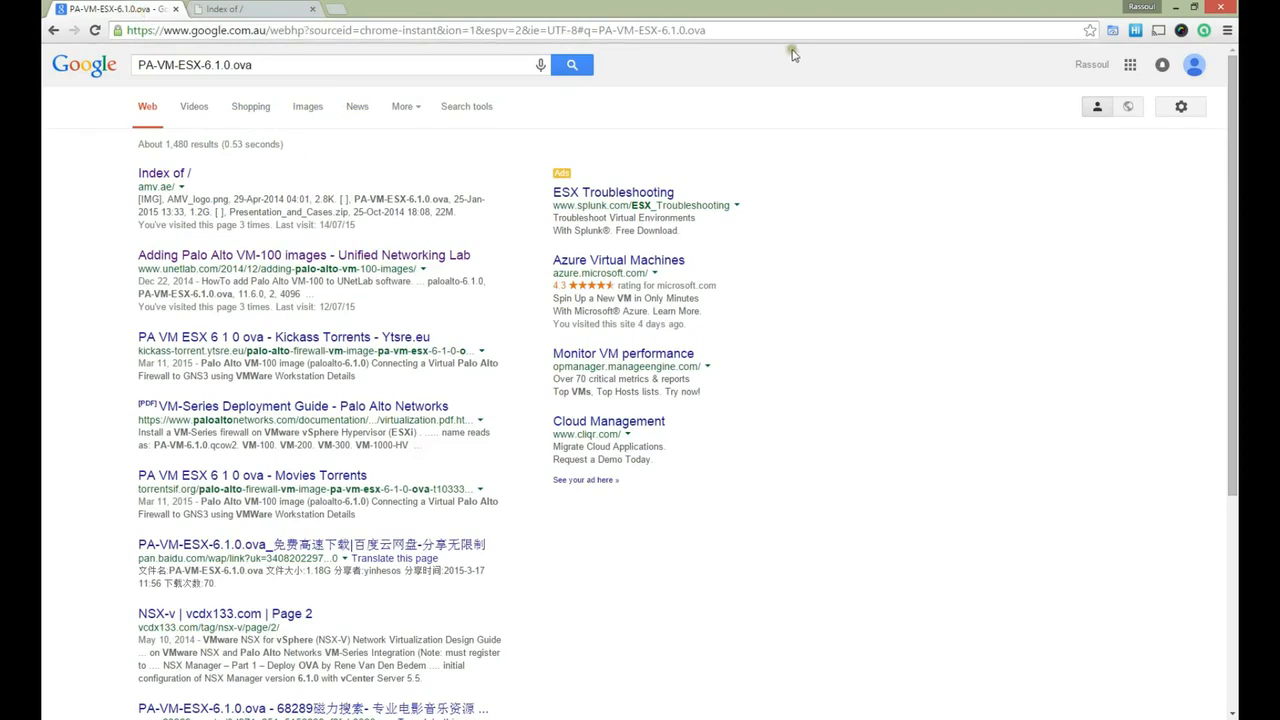
click(1176, 8)
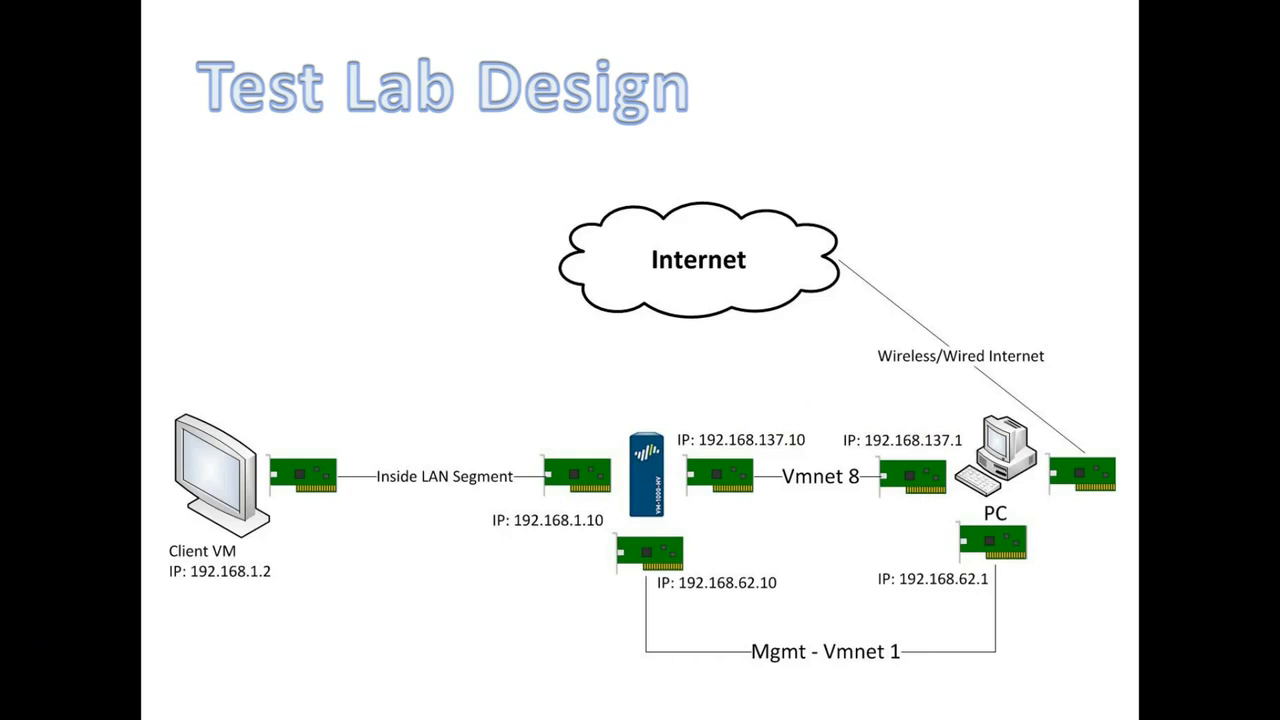
Shorten the Network Connections window and place it above the network diagram on the Test Lab Design slide
drag(42, 48, 582, 13)
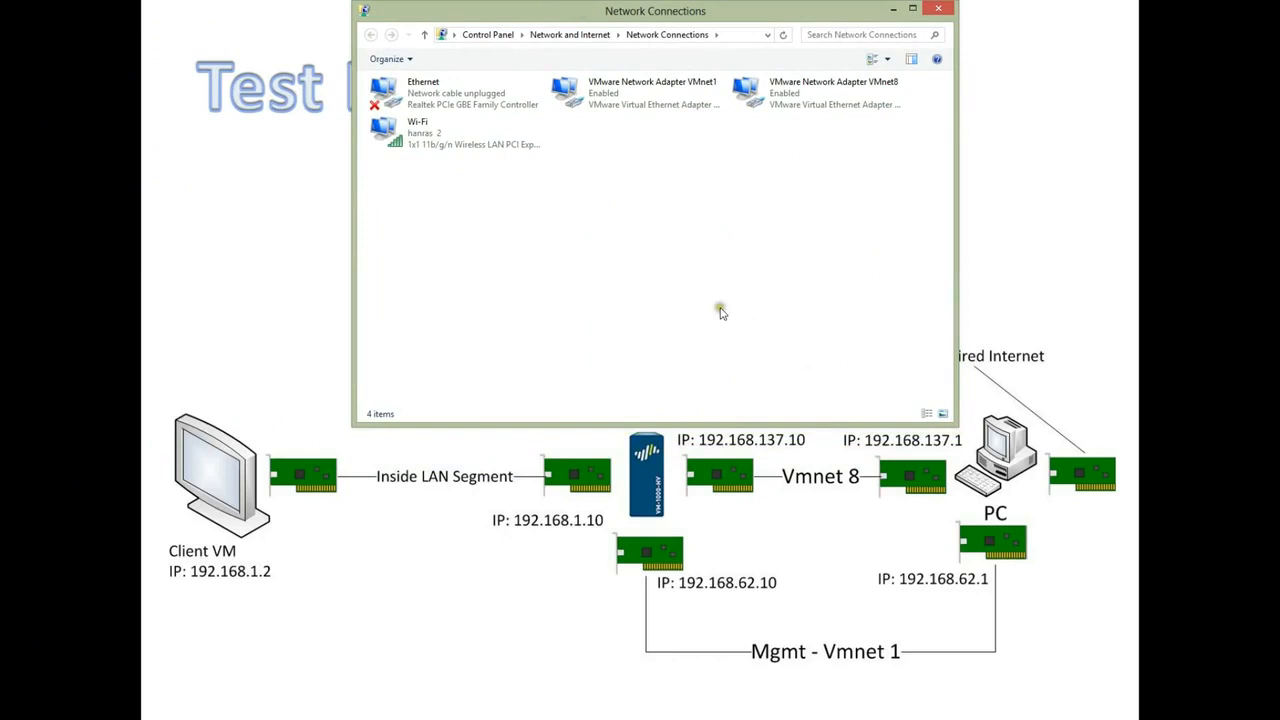
drag(730, 424, 735, 240)
drag(750, 10, 728, 84)
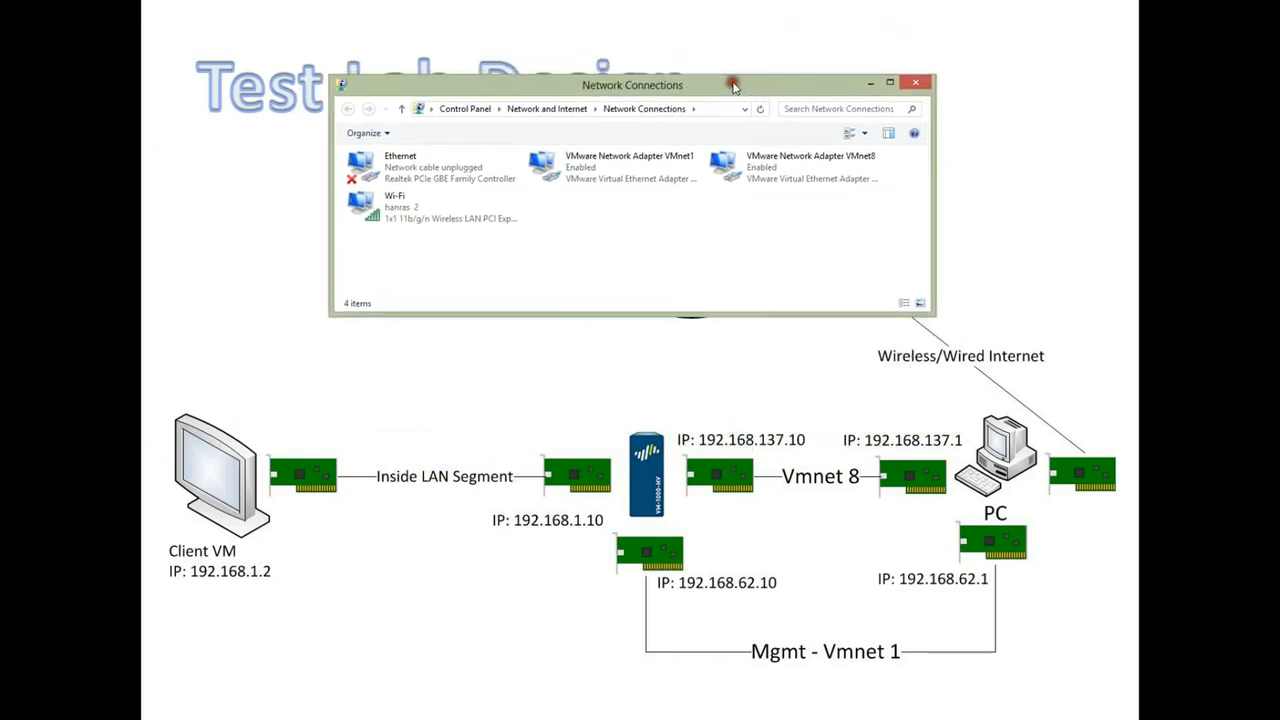
View the connection details of VMware Network Adapter VMnet8 to check its IPv4 address, and close them
click(828, 170)
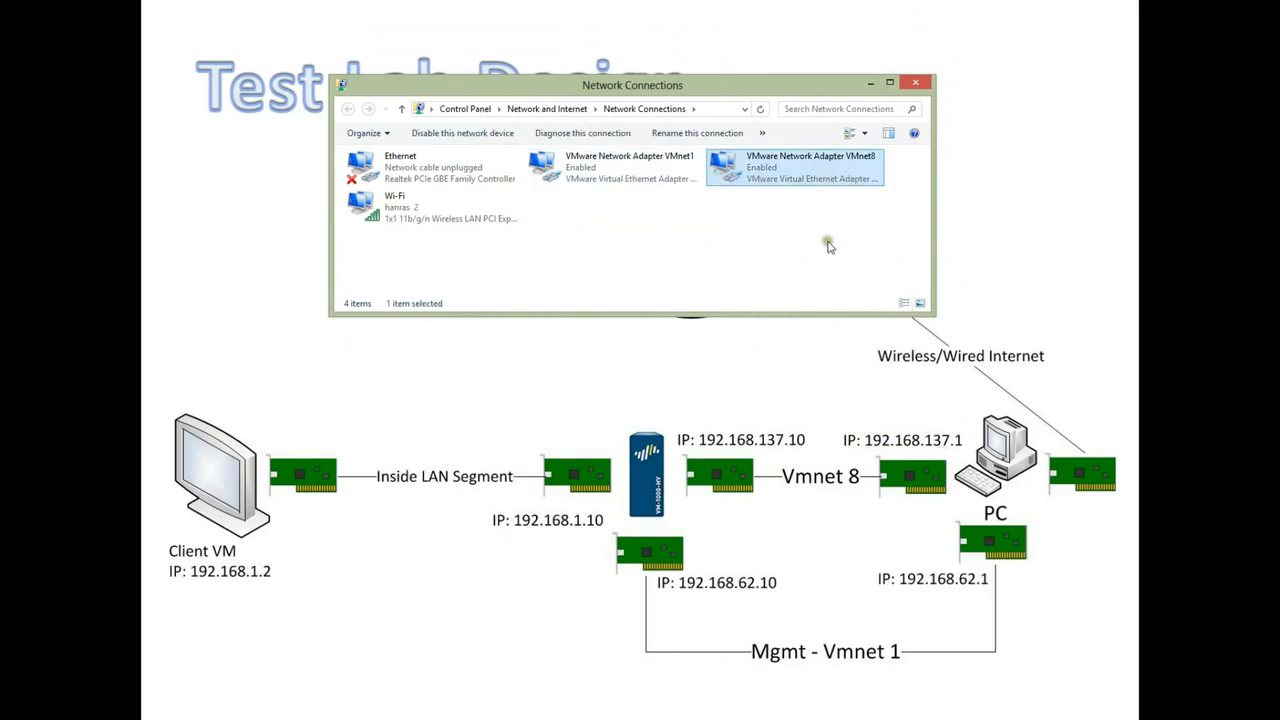
right_click(779, 167)
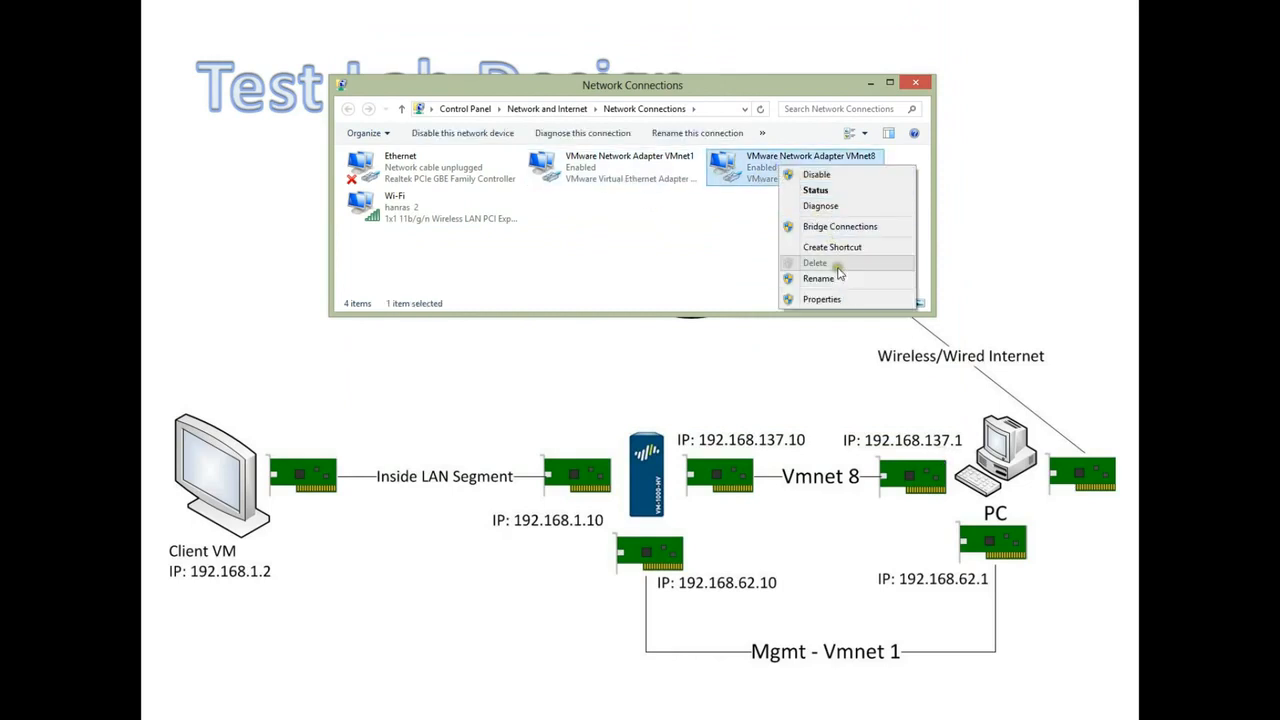
click(838, 206)
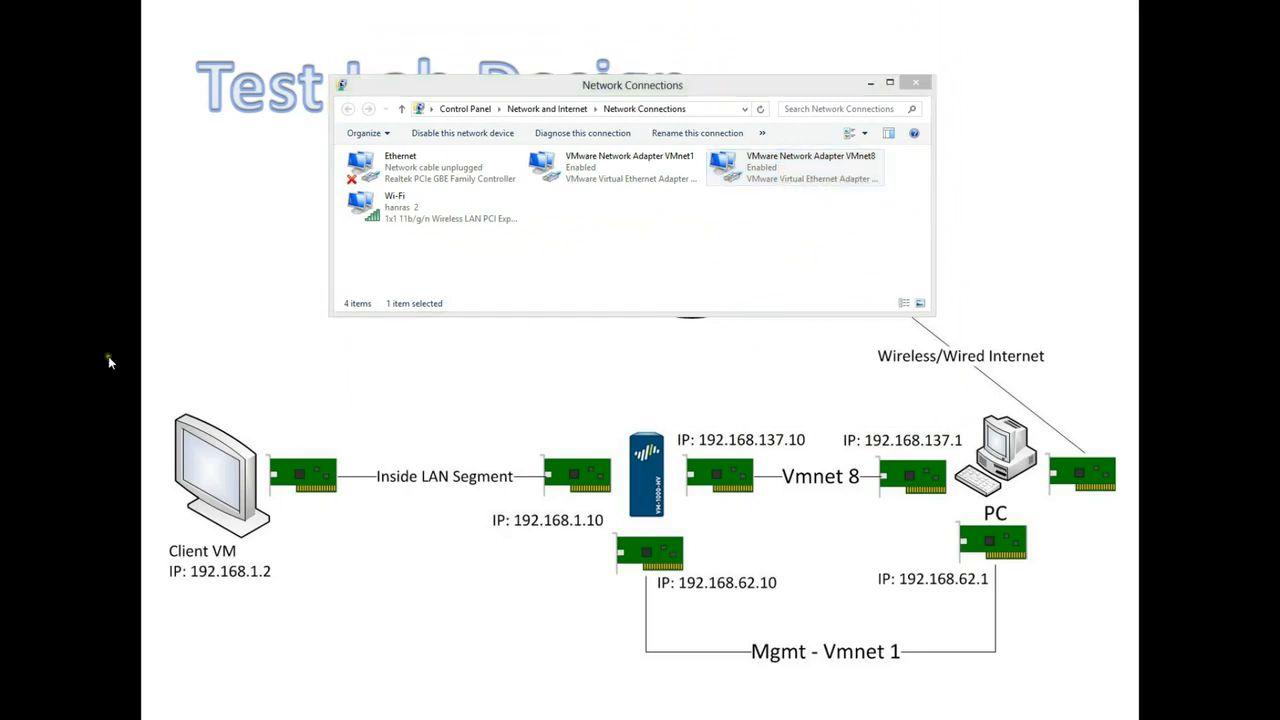
drag(0, 118, 514, 100)
click(415, 229)
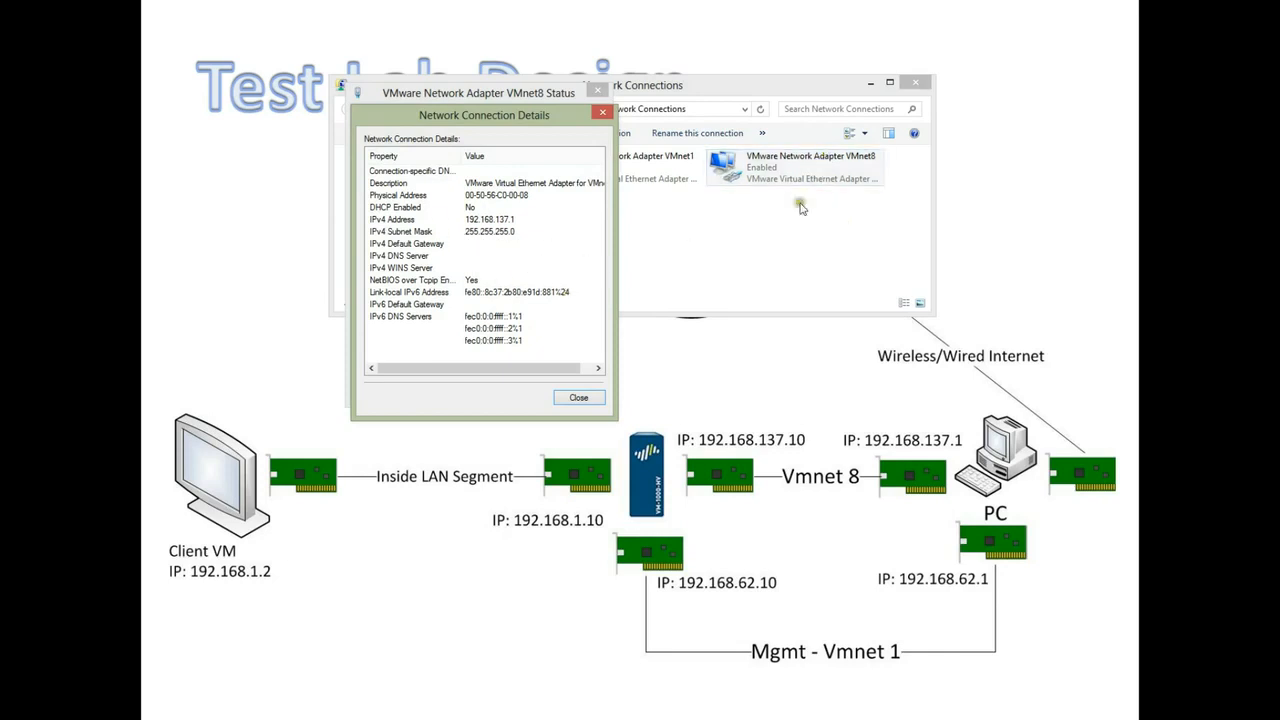
click(590, 397)
click(585, 392)
Check the IPv4 address in the connection details of VMware Network Adapter VMnet1, and close the details and Network Connections
click(608, 172)
right_click(608, 172)
click(629, 196)
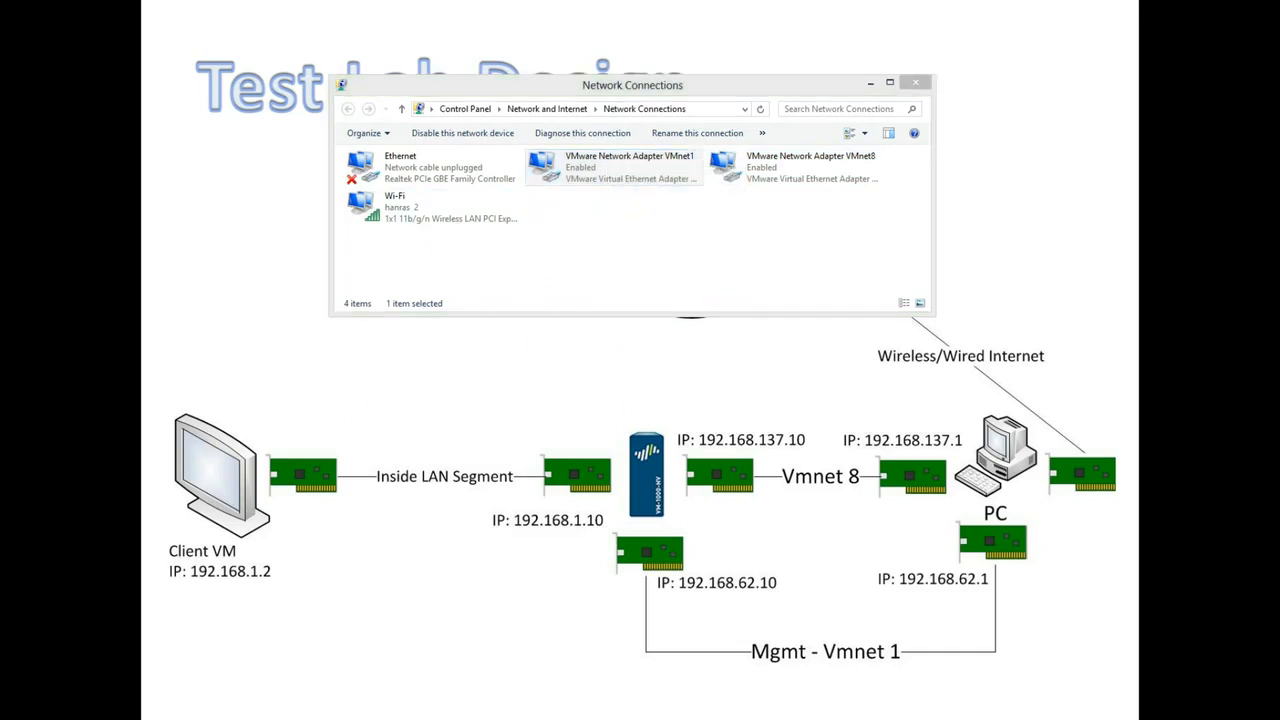
drag(97, 140, 378, 108)
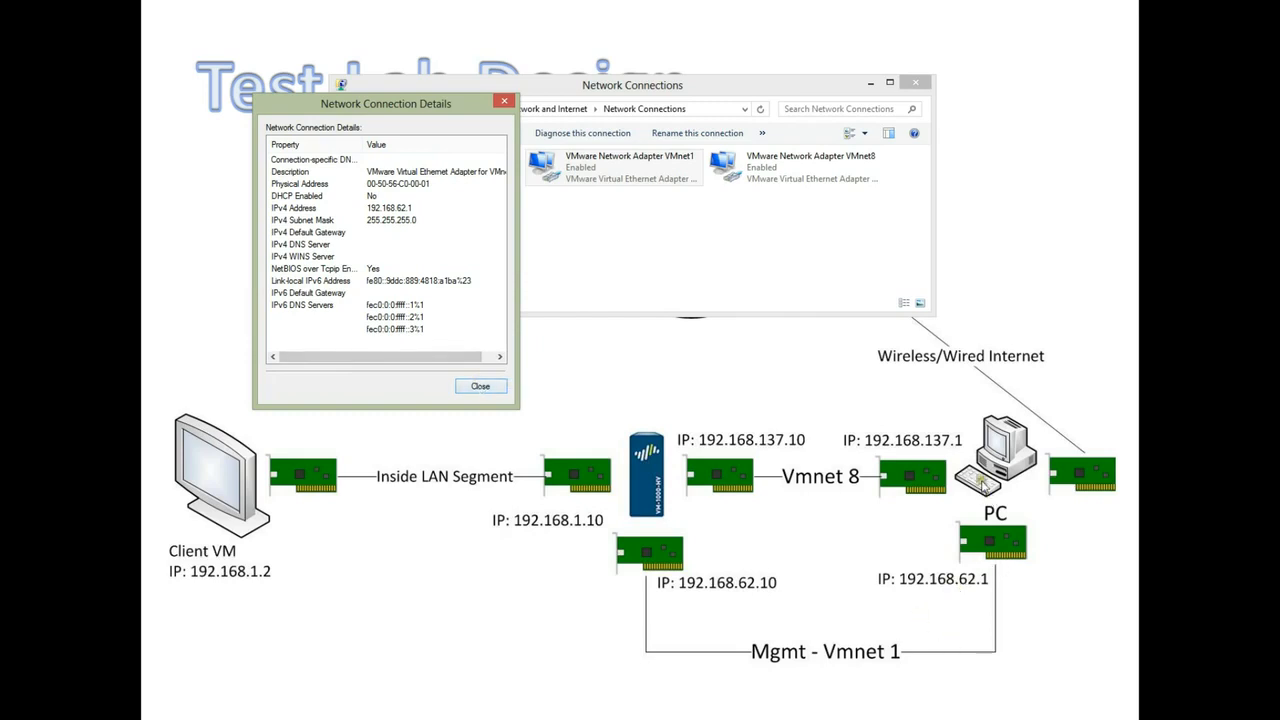
click(489, 388)
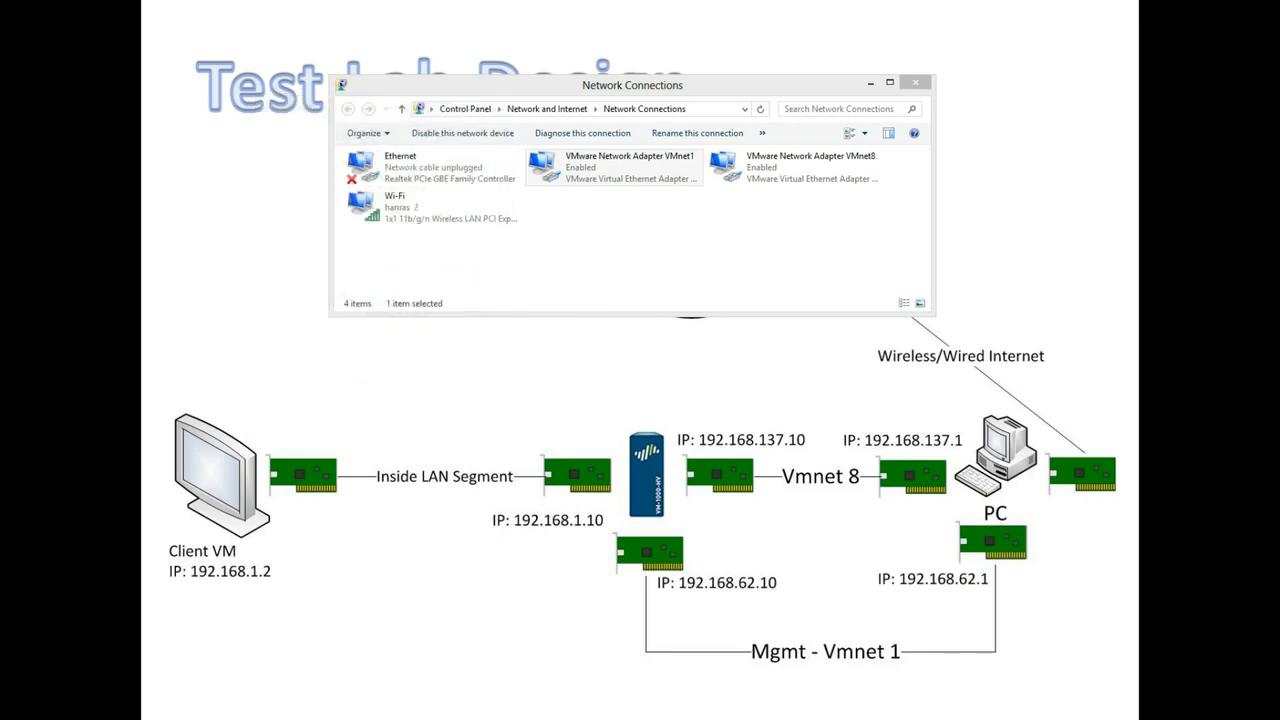
click(915, 83)
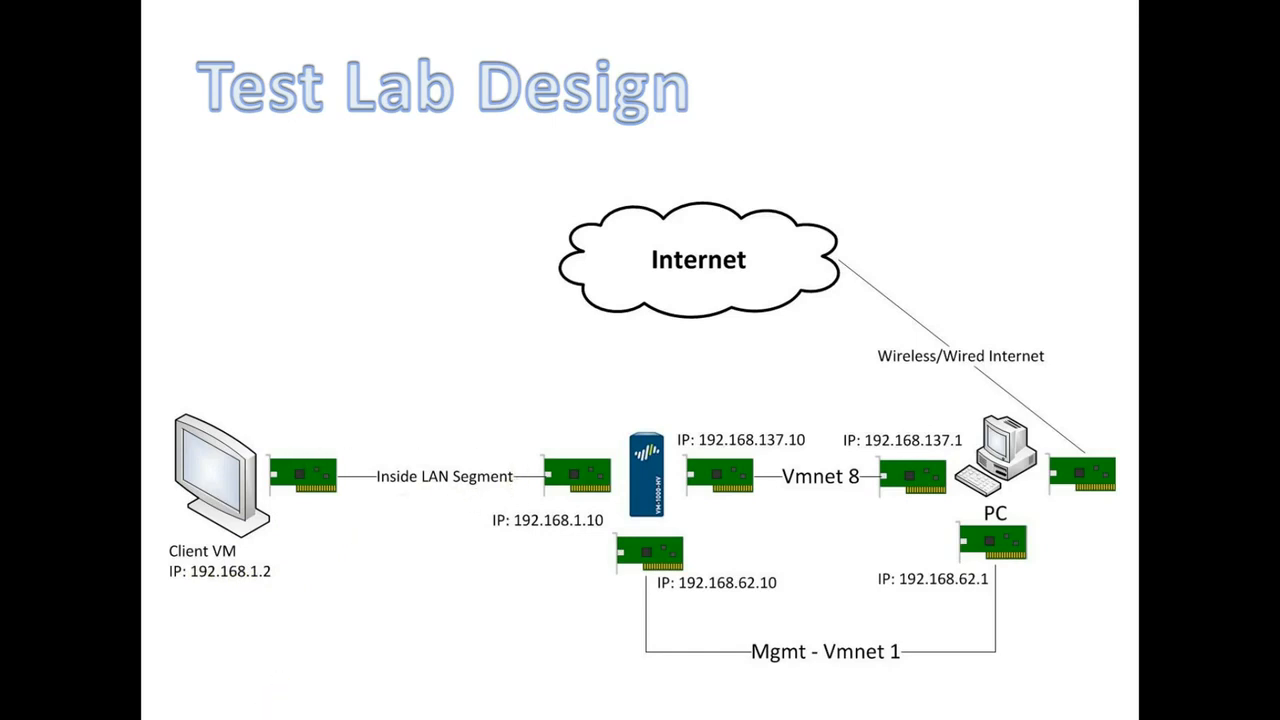
Switch to VMware Workstation, check the network adapter connection in the Windows Server 2012 machine's settings, and close them without changes
mouse_move(367, 718)
mouse_move(187, 643)
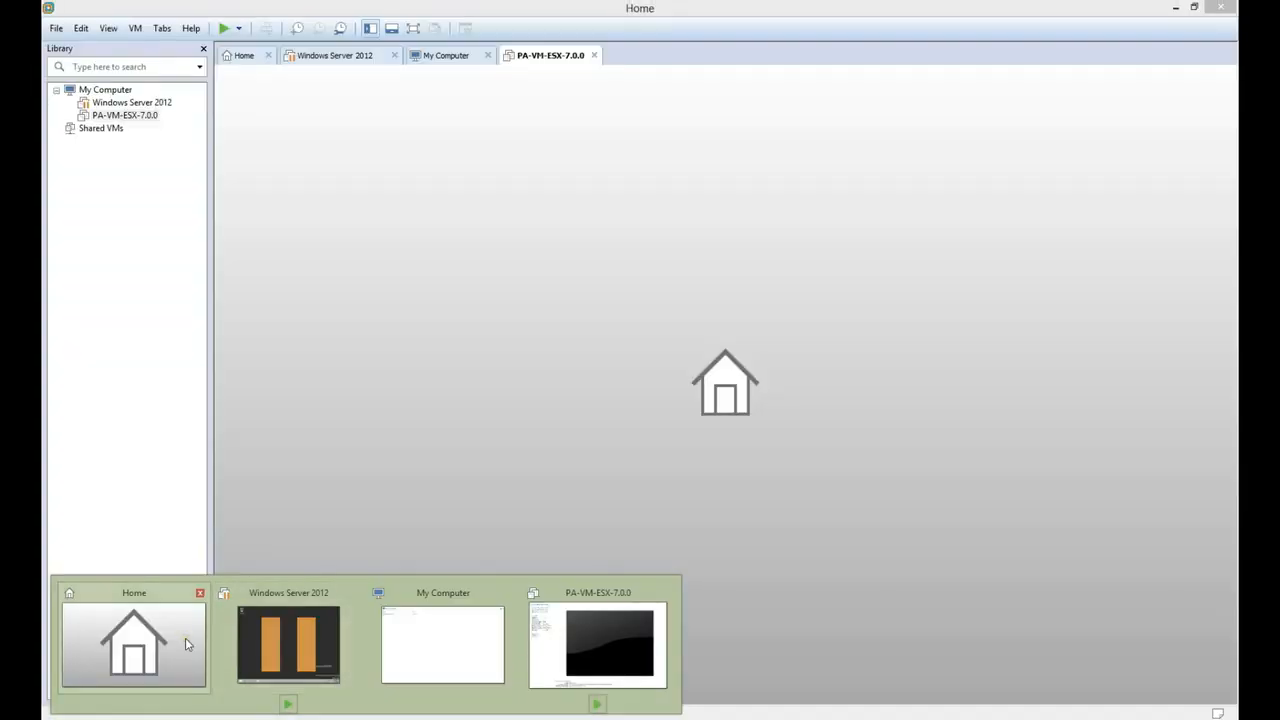
click(188, 639)
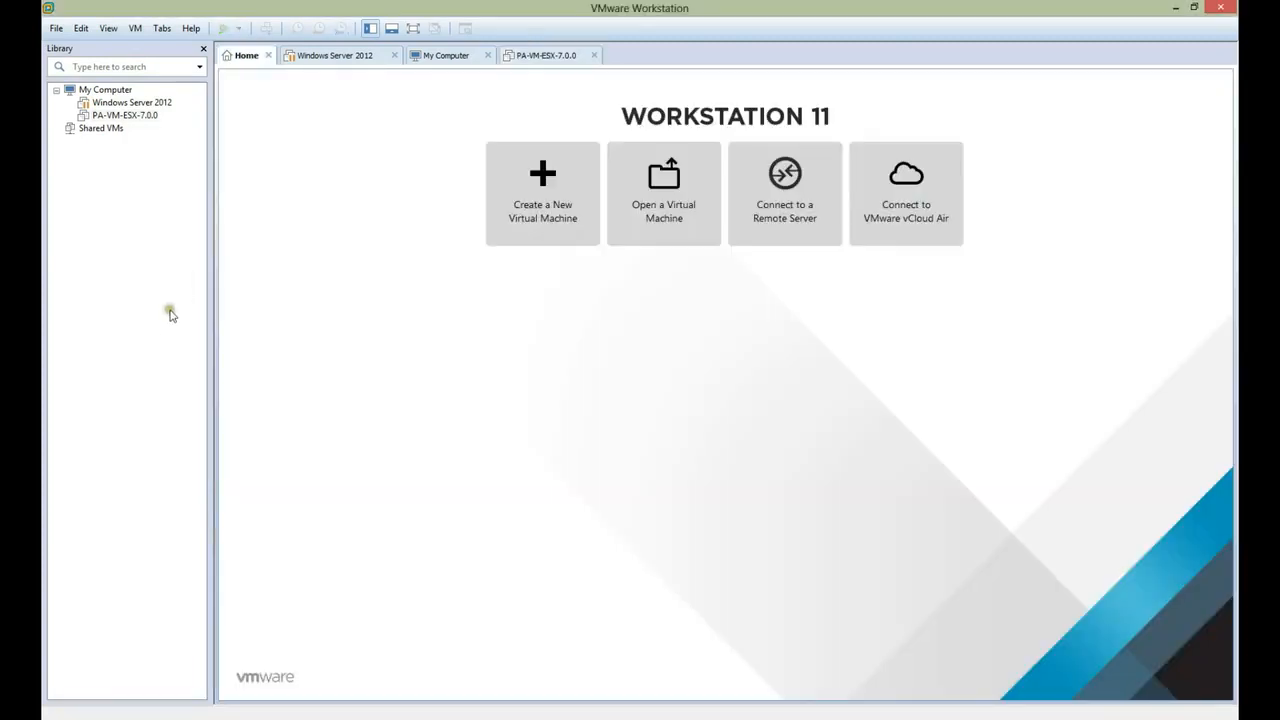
click(133, 103)
right_click(133, 105)
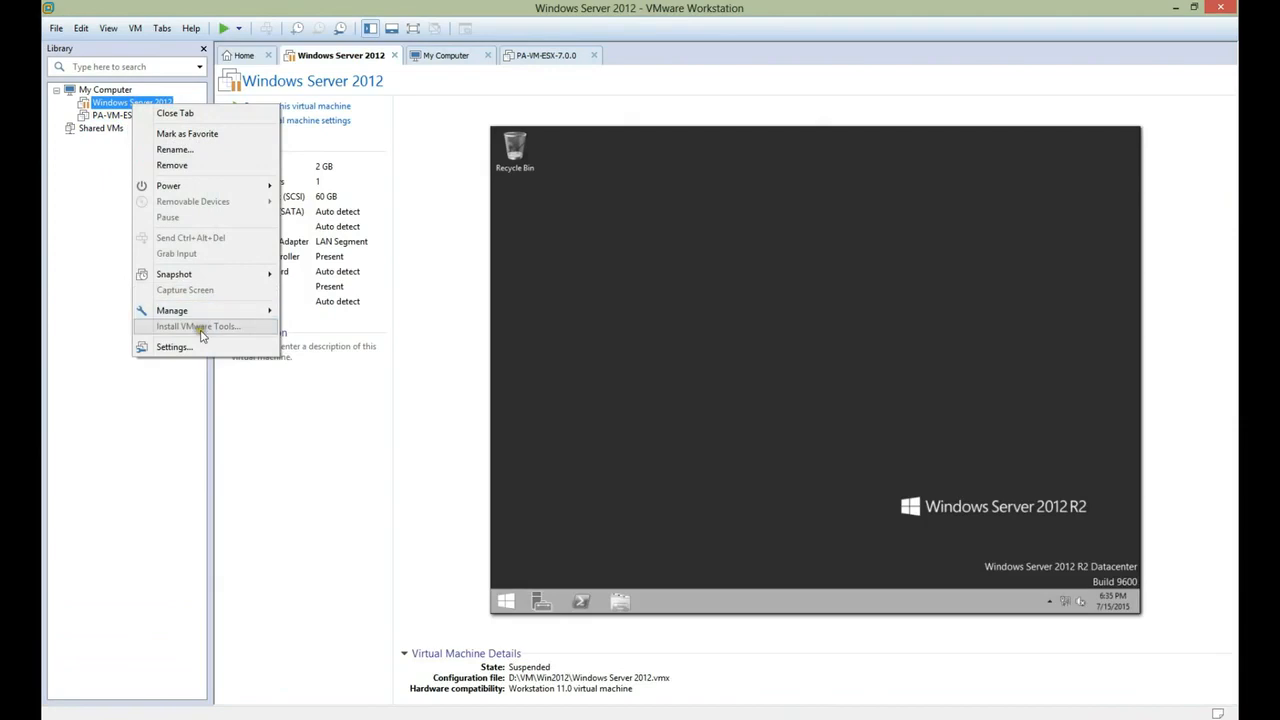
click(174, 346)
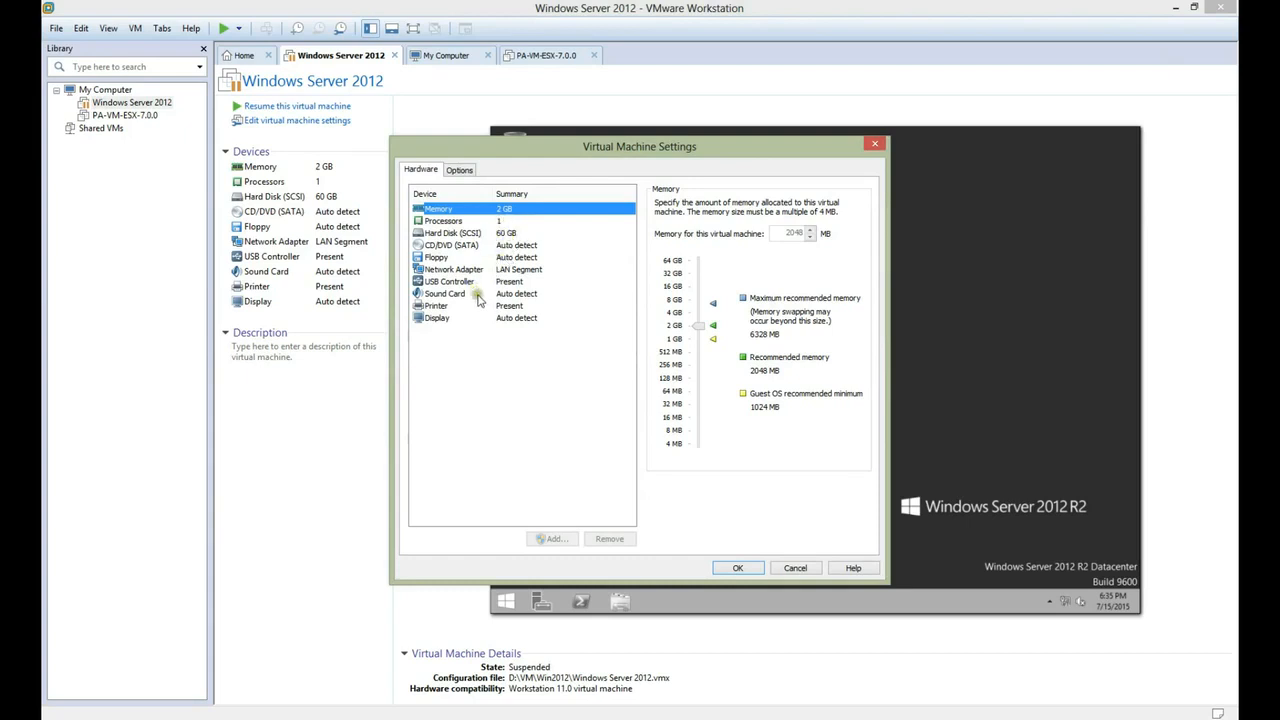
click(460, 270)
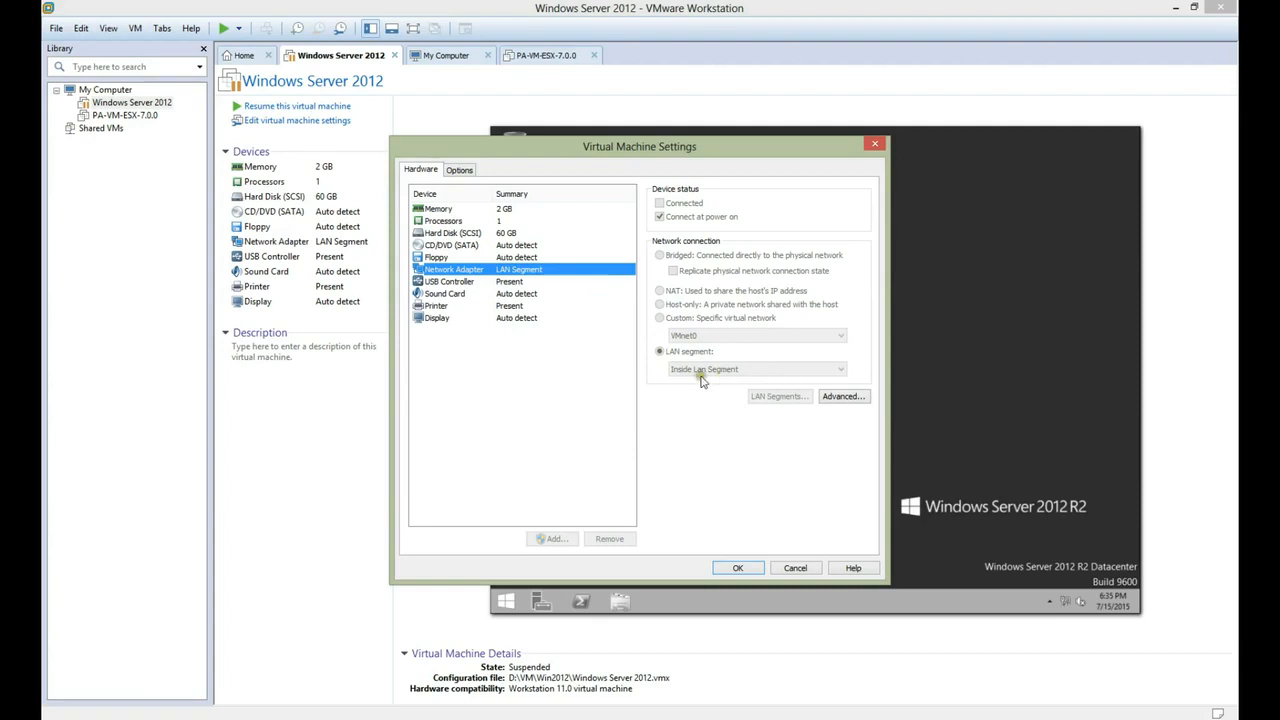
click(797, 568)
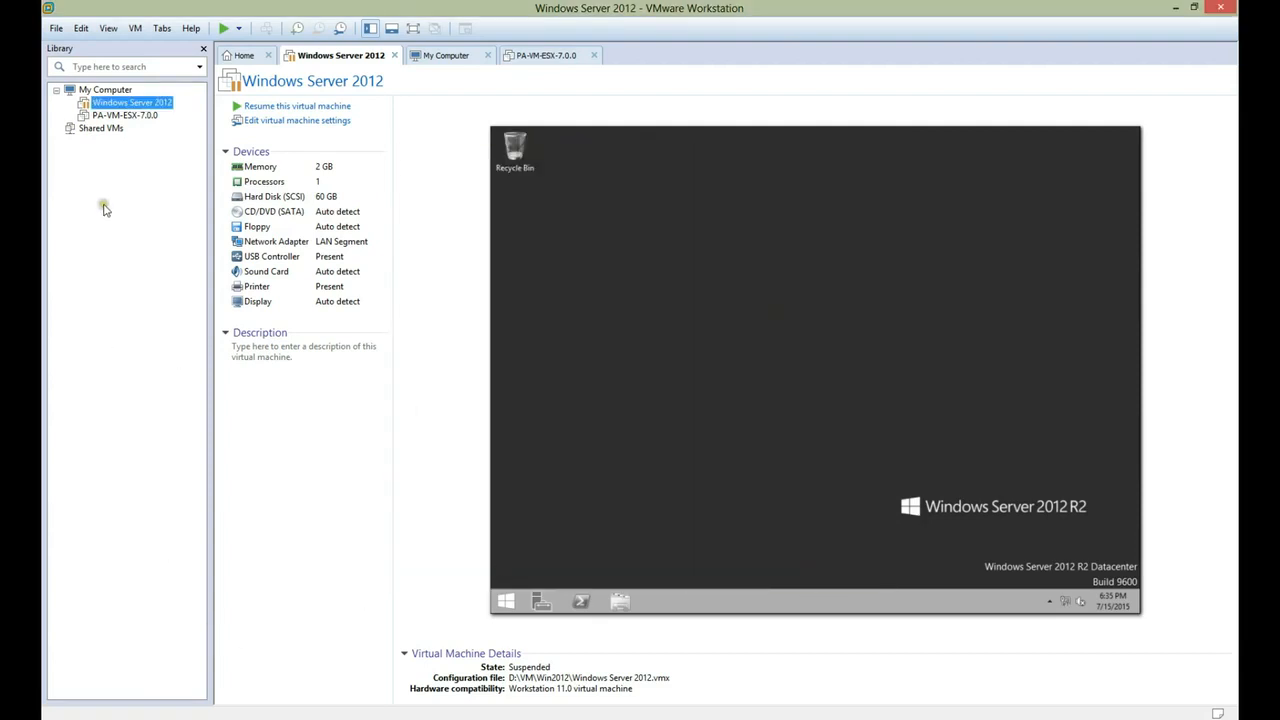
Open the settings of the PA-VM-ESX-7.0.0 virtual machine and review its processors and hard disk
click(104, 115)
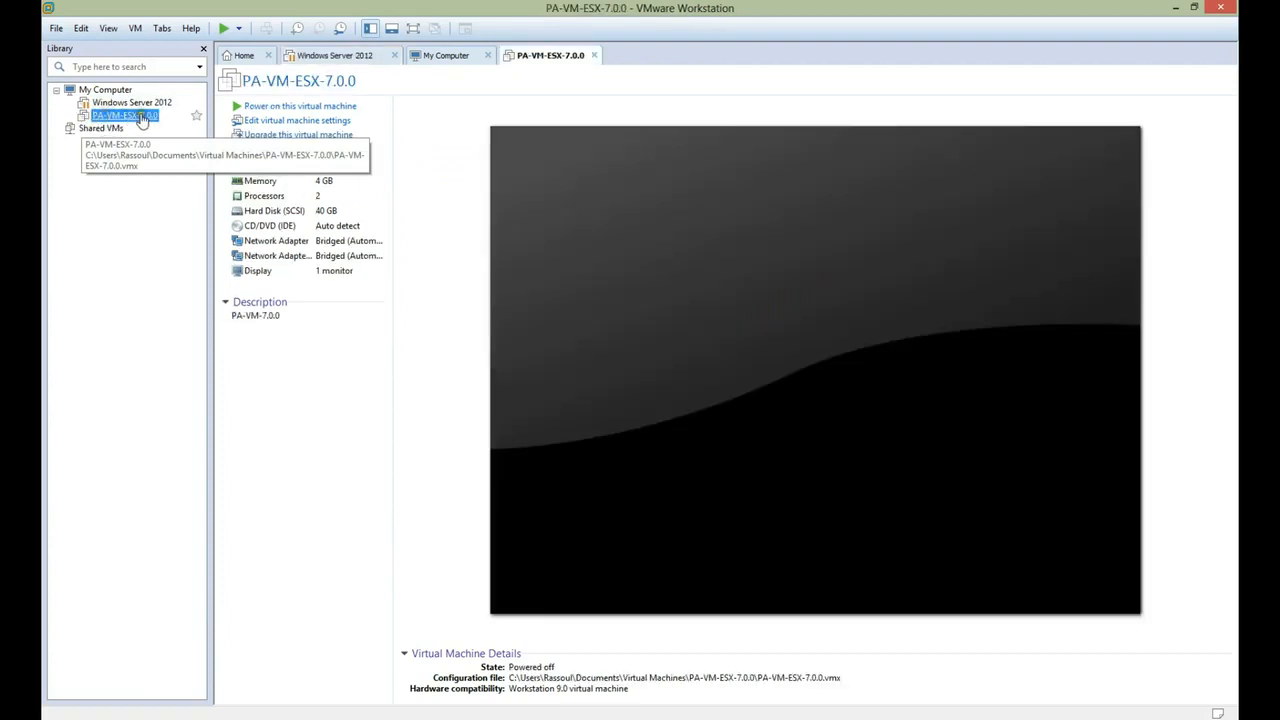
right_click(142, 119)
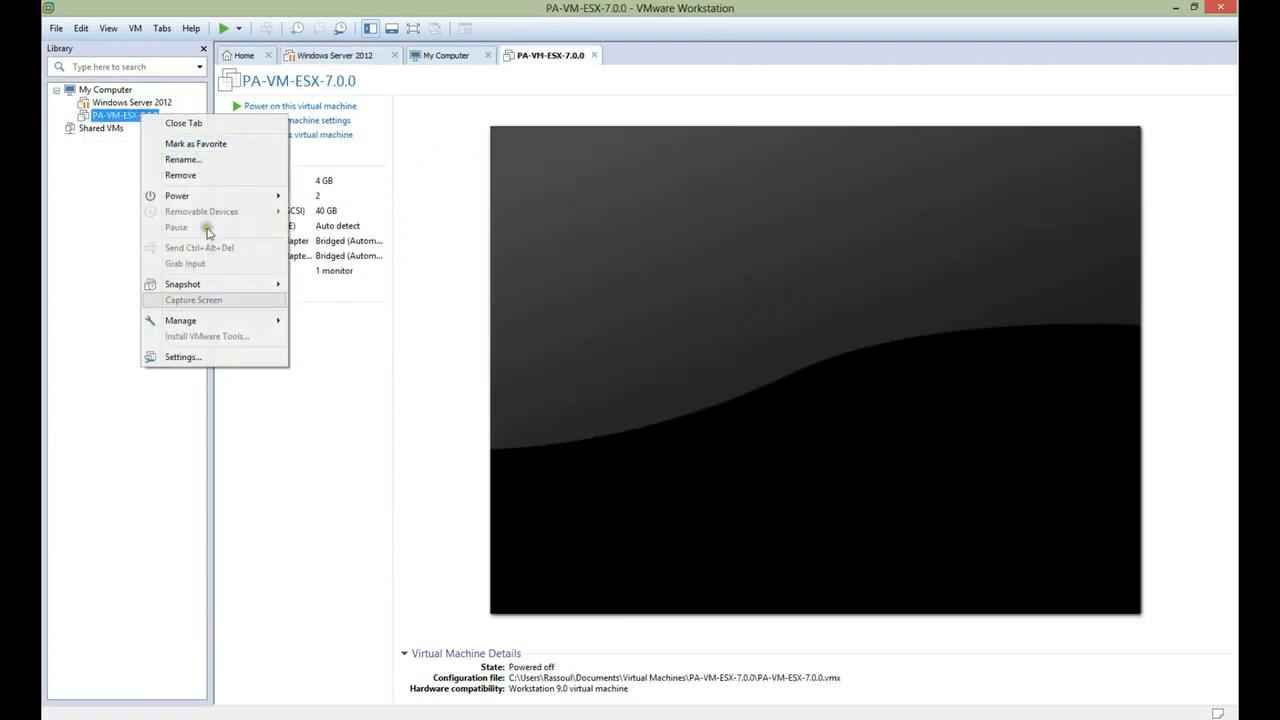
click(238, 362)
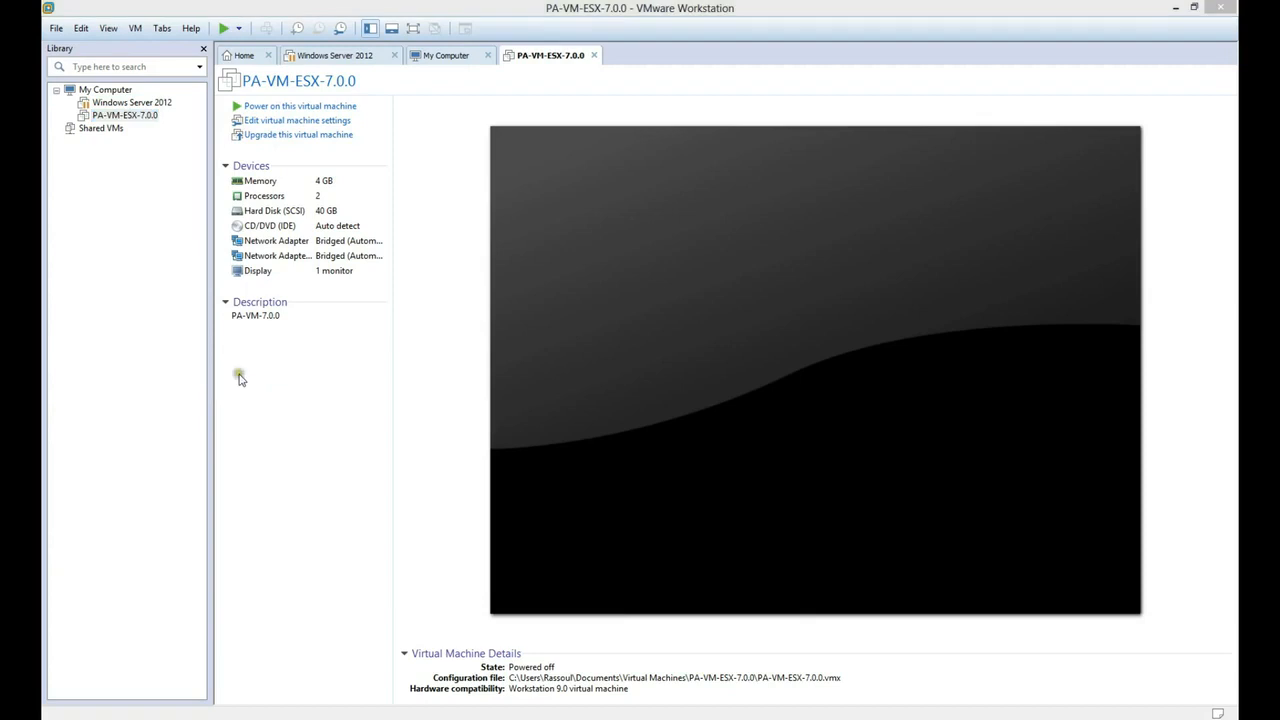
drag(568, 142, 543, 125)
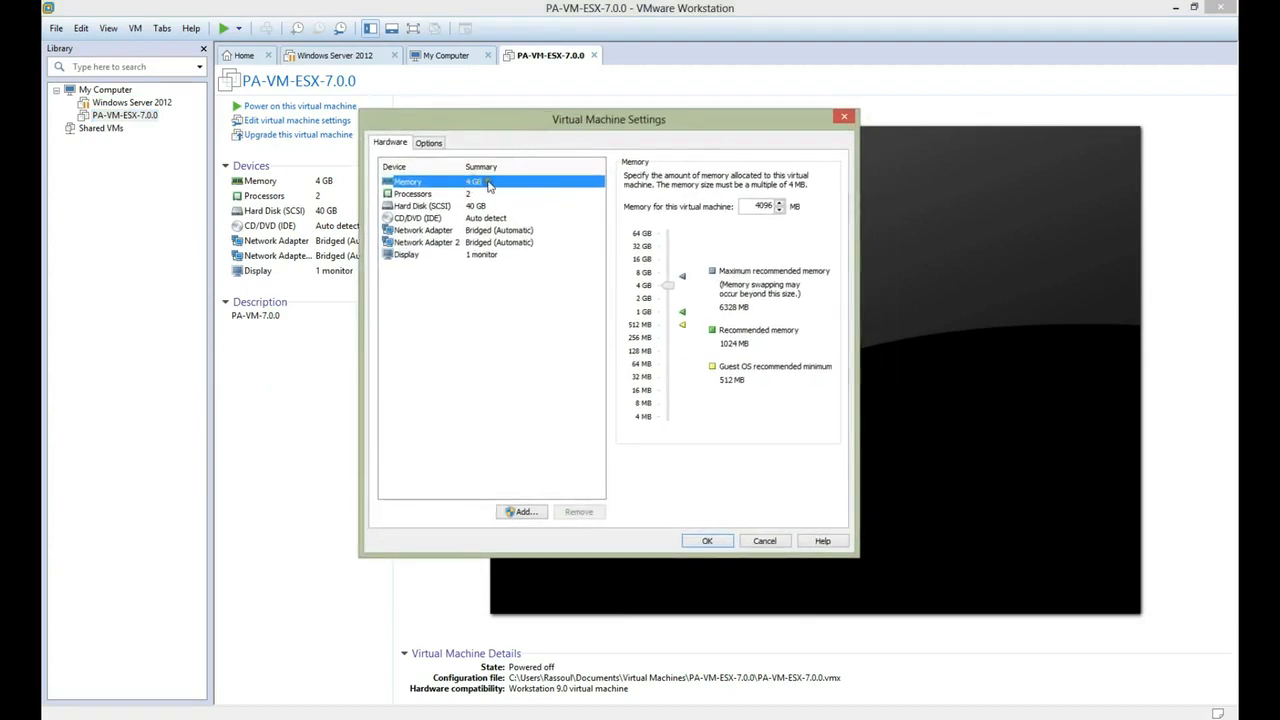
click(420, 194)
click(460, 206)
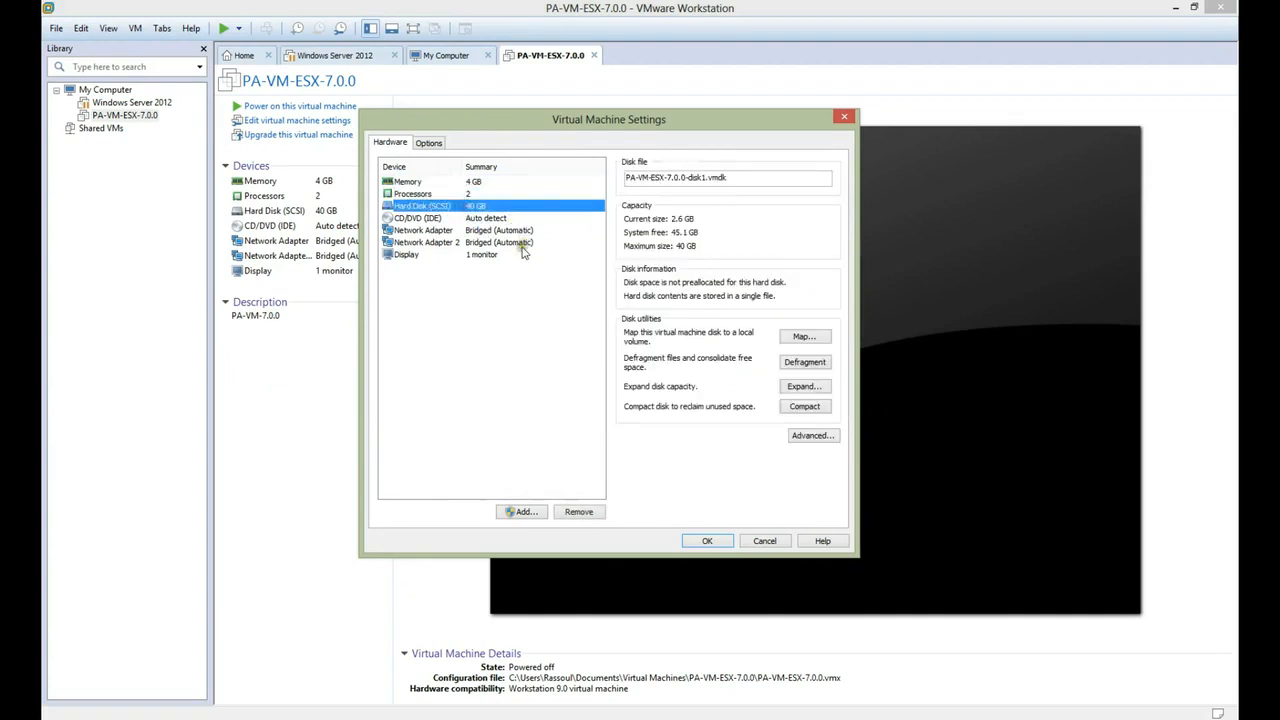
Consult the Test Lab Design slide and set the firewall's first network adapter to the custom virtual network VMnet1 (Host-only)
click(485, 230)
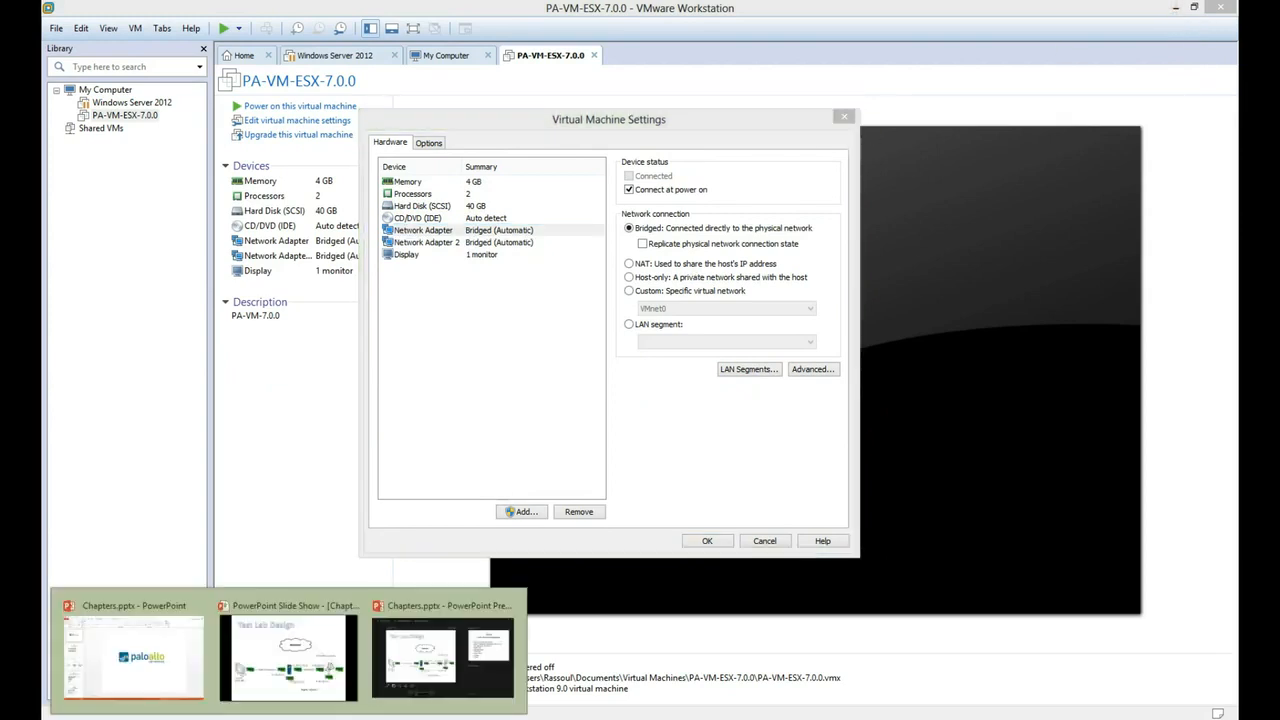
click(262, 683)
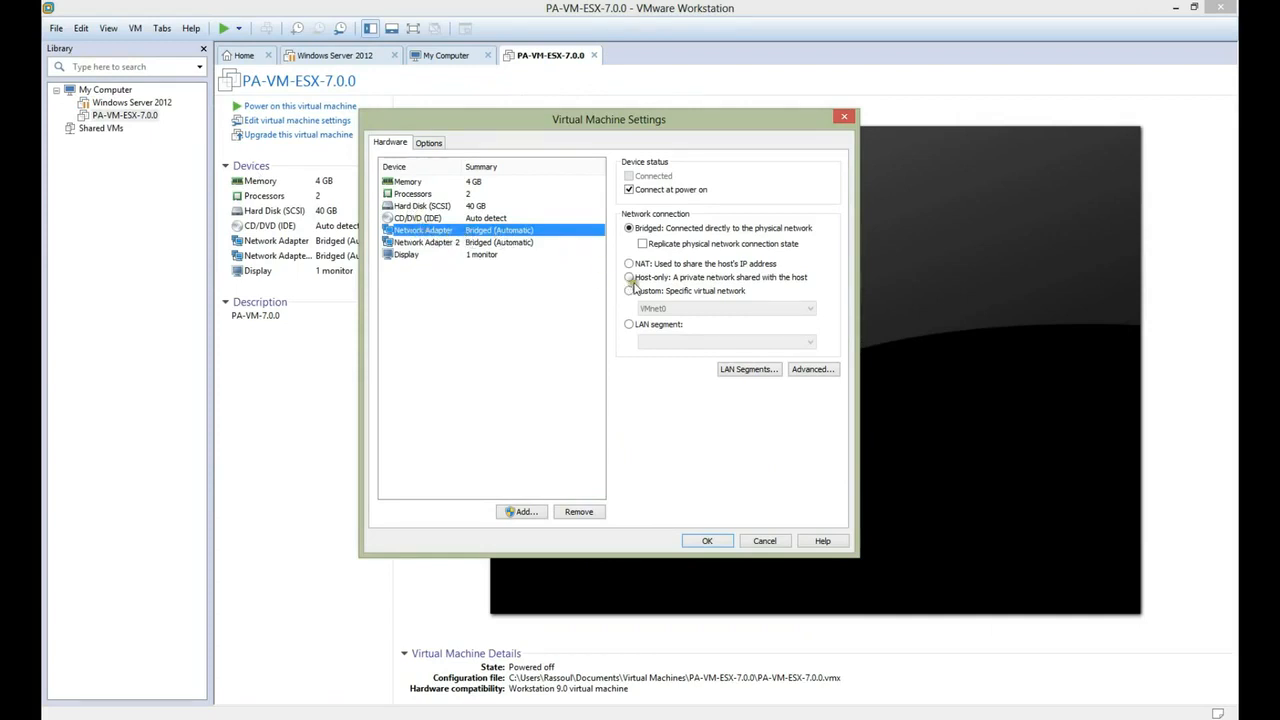
click(630, 290)
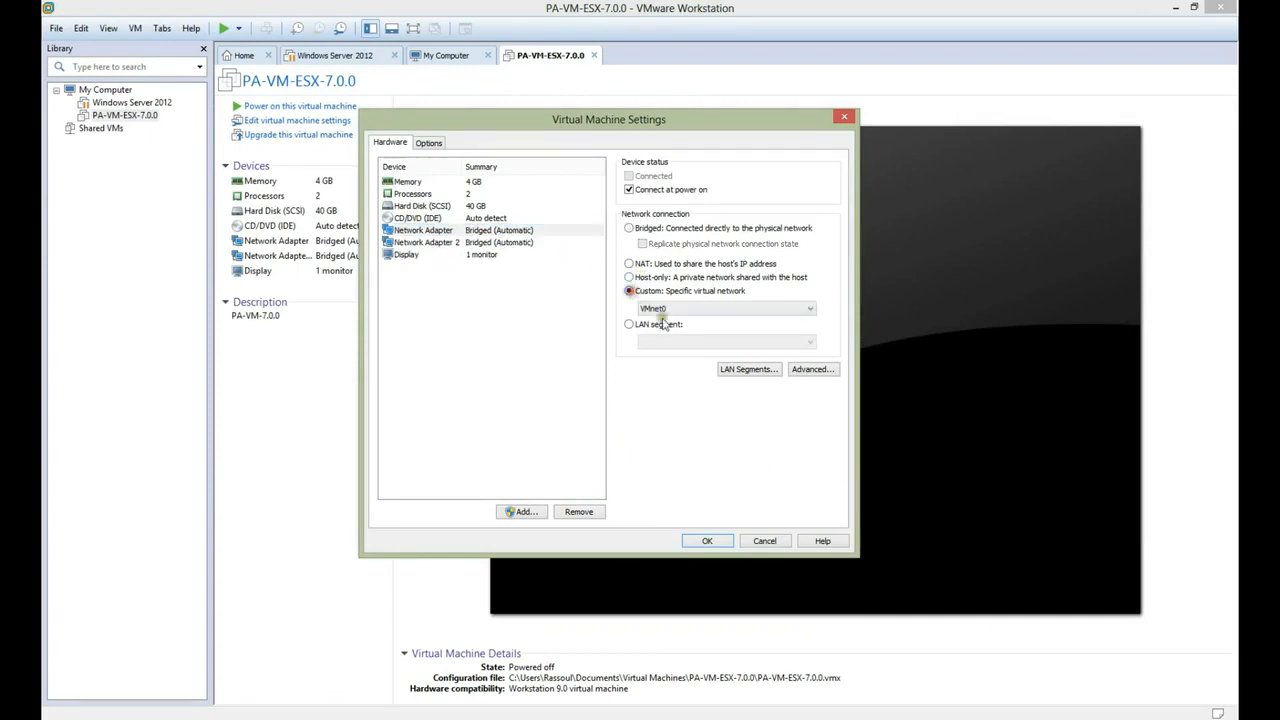
click(670, 308)
click(676, 331)
Connect Network Adapter 2 to the LAN segment Inside Lan Segment, and check the list of global LAN segments without changing it
click(500, 245)
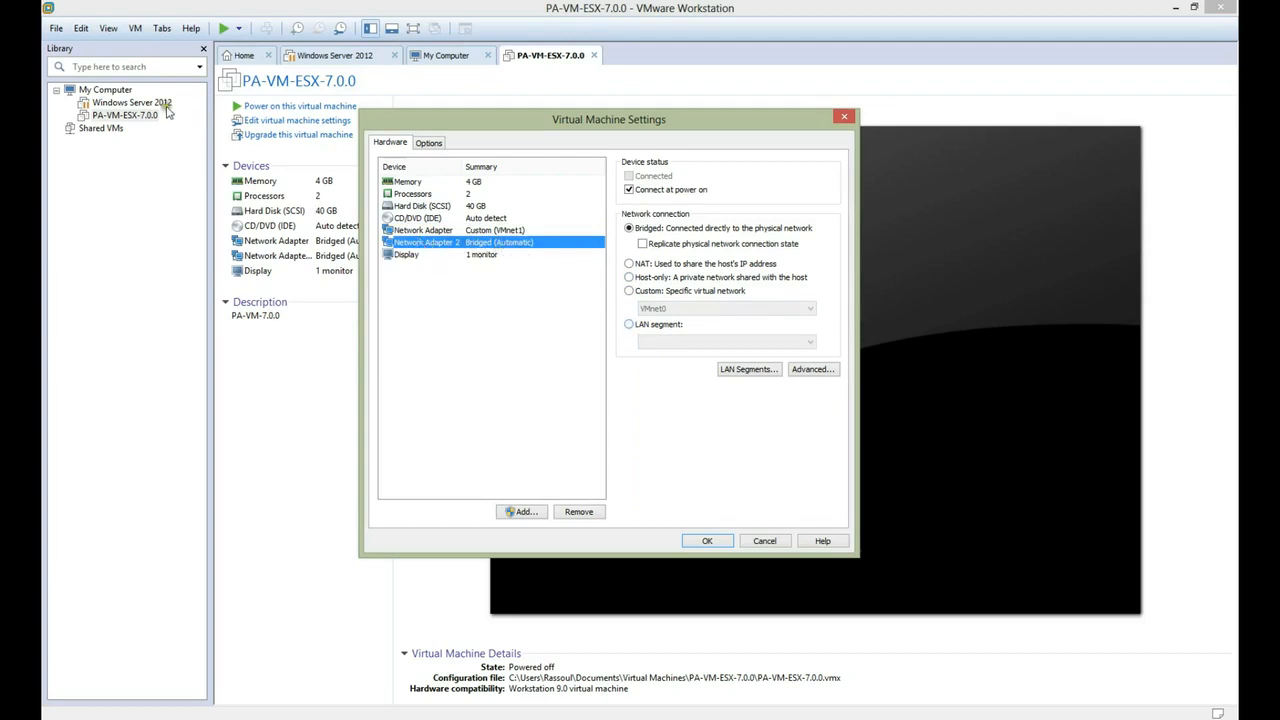
click(652, 324)
click(674, 343)
click(662, 356)
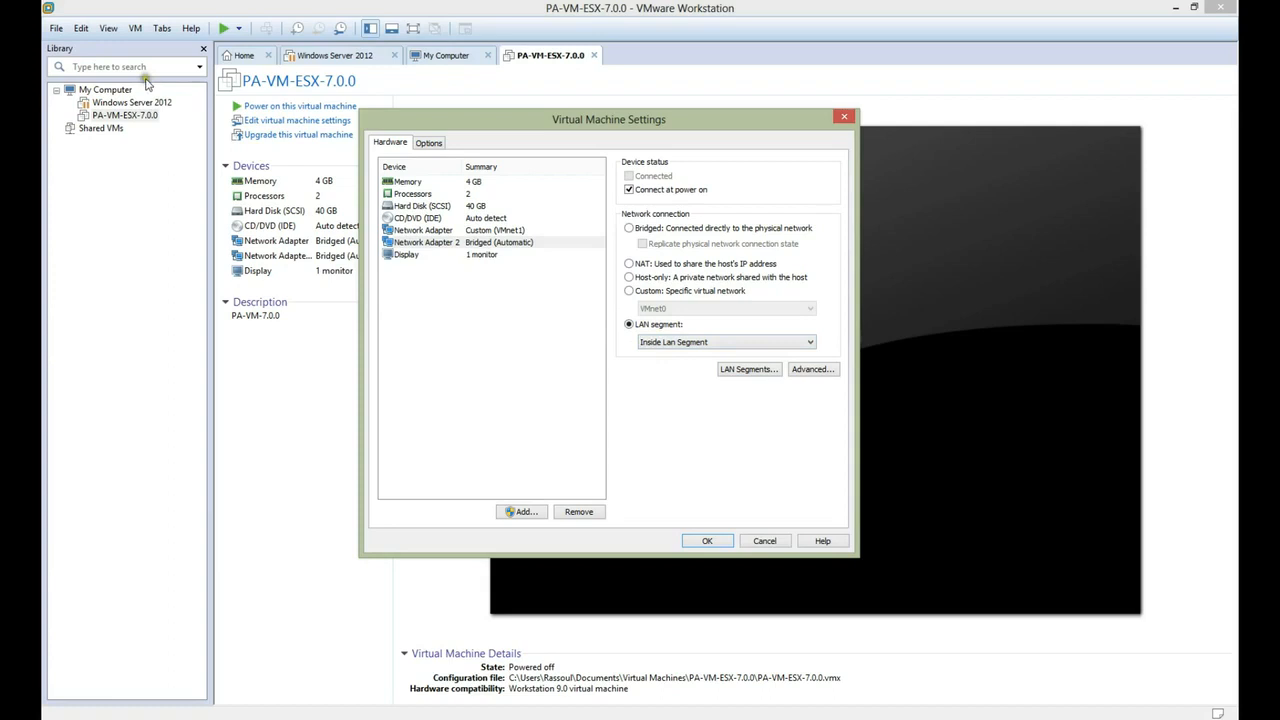
click(757, 372)
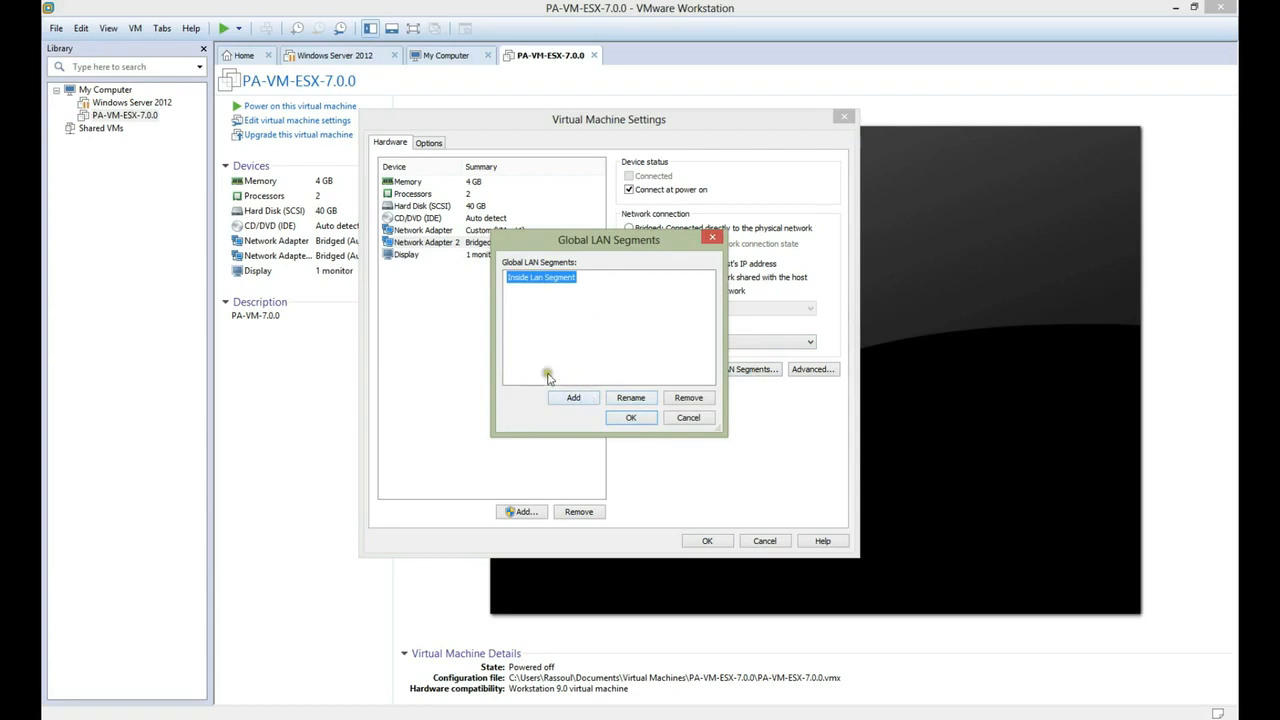
click(692, 420)
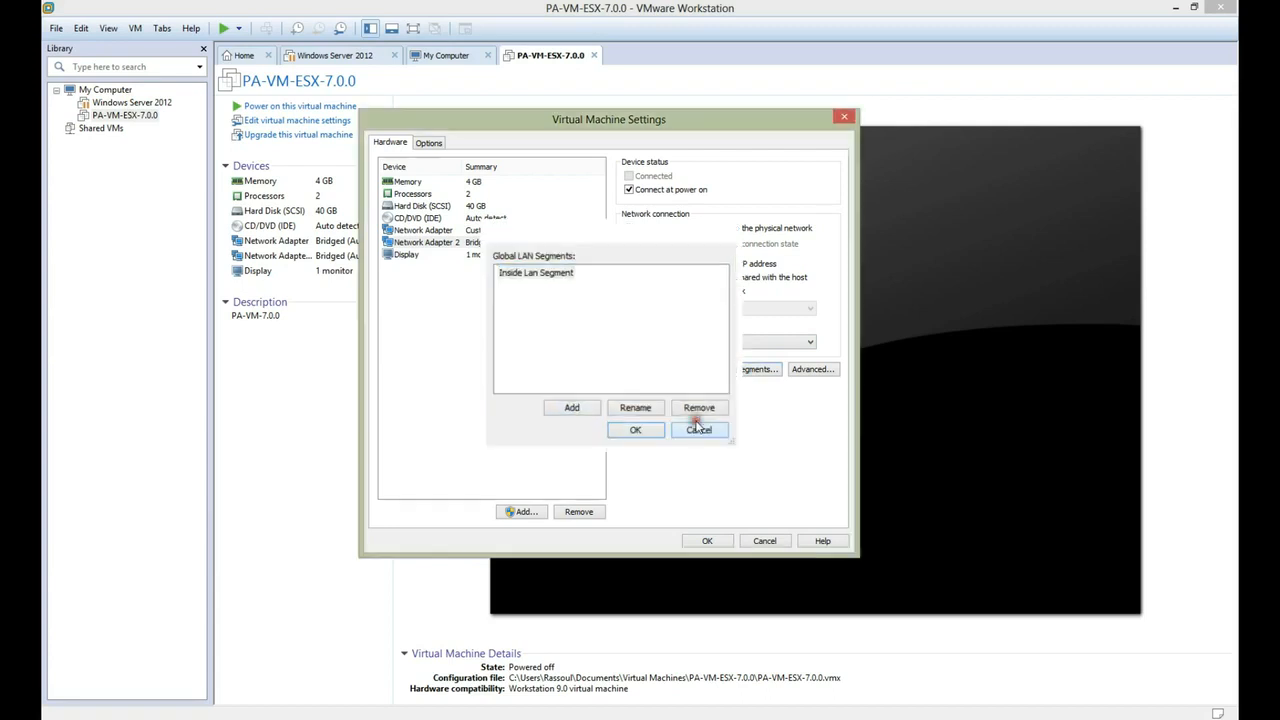
click(483, 244)
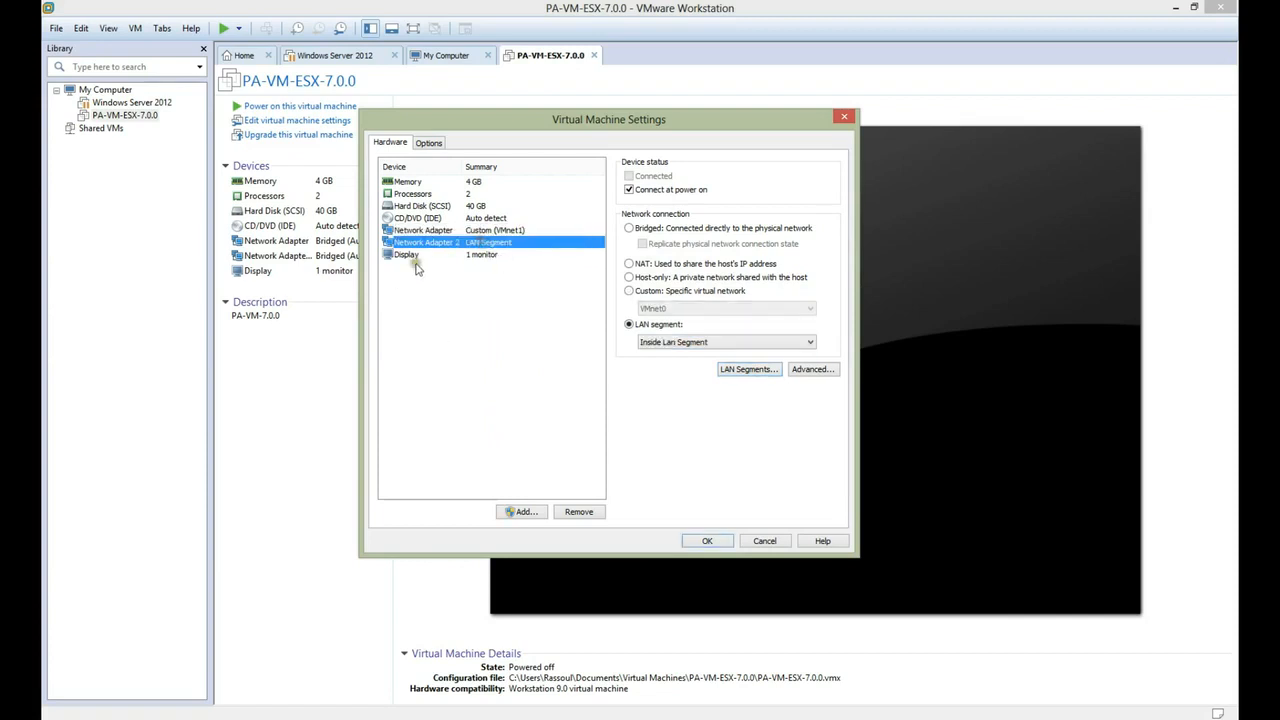
Add a third network adapter on the custom virtual network VMnet8 (NAT), checking the choice against the Test Lab Design slide
click(521, 512)
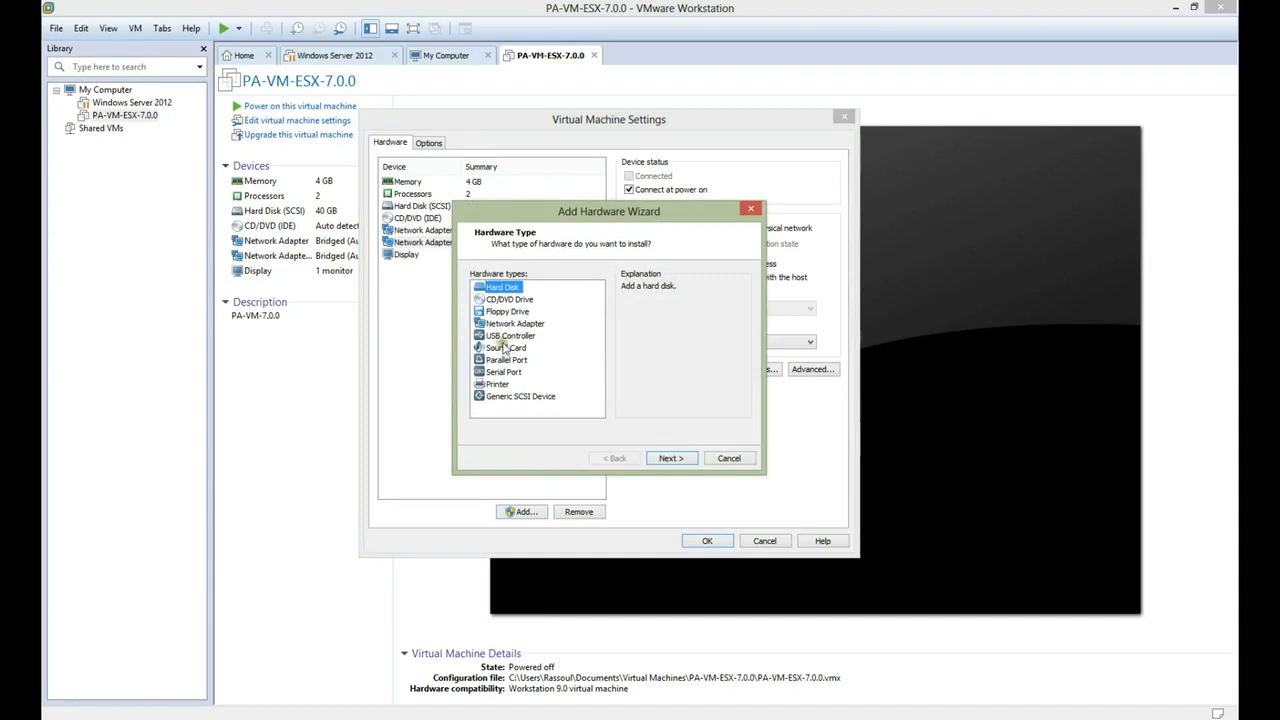
click(505, 323)
click(669, 458)
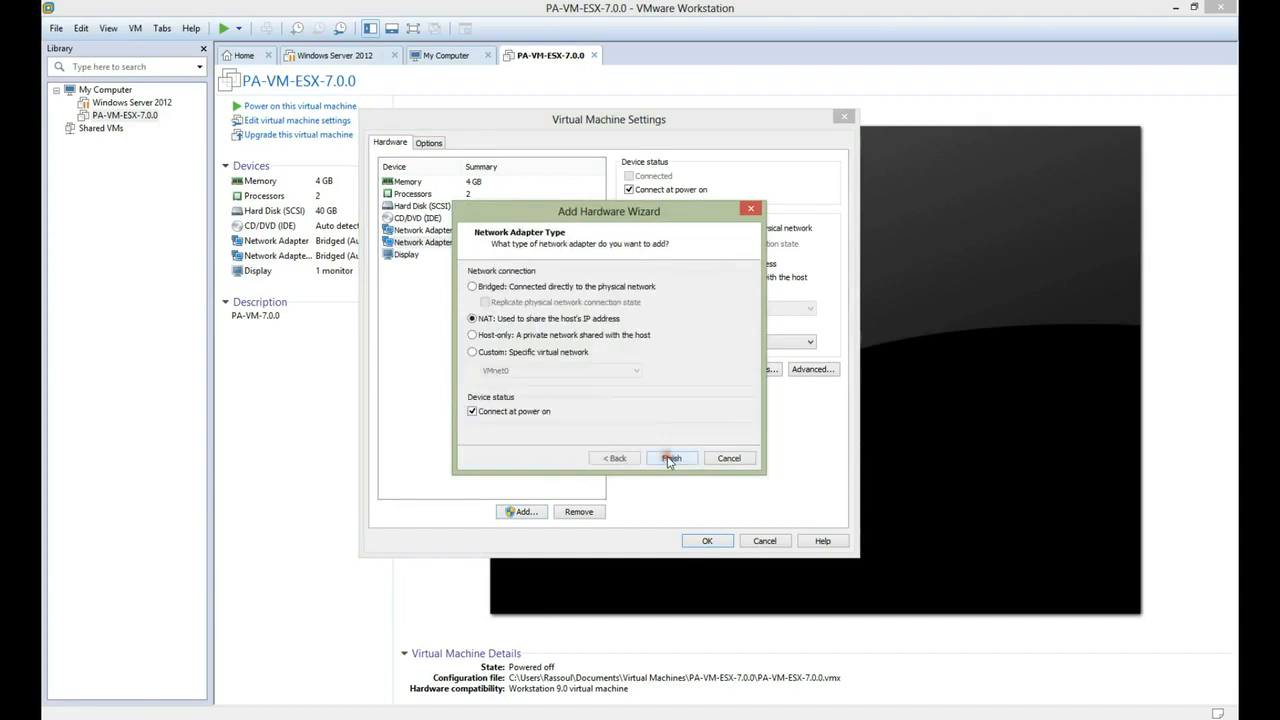
click(499, 353)
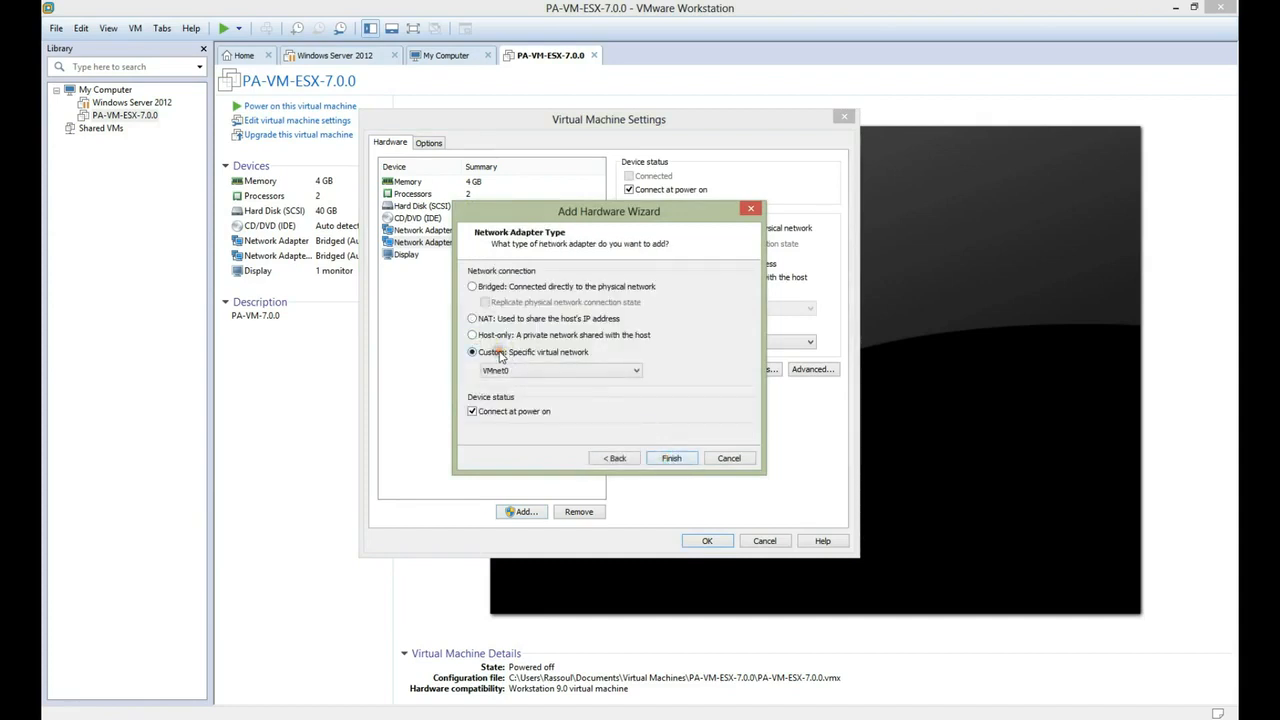
drag(530, 212, 605, 168)
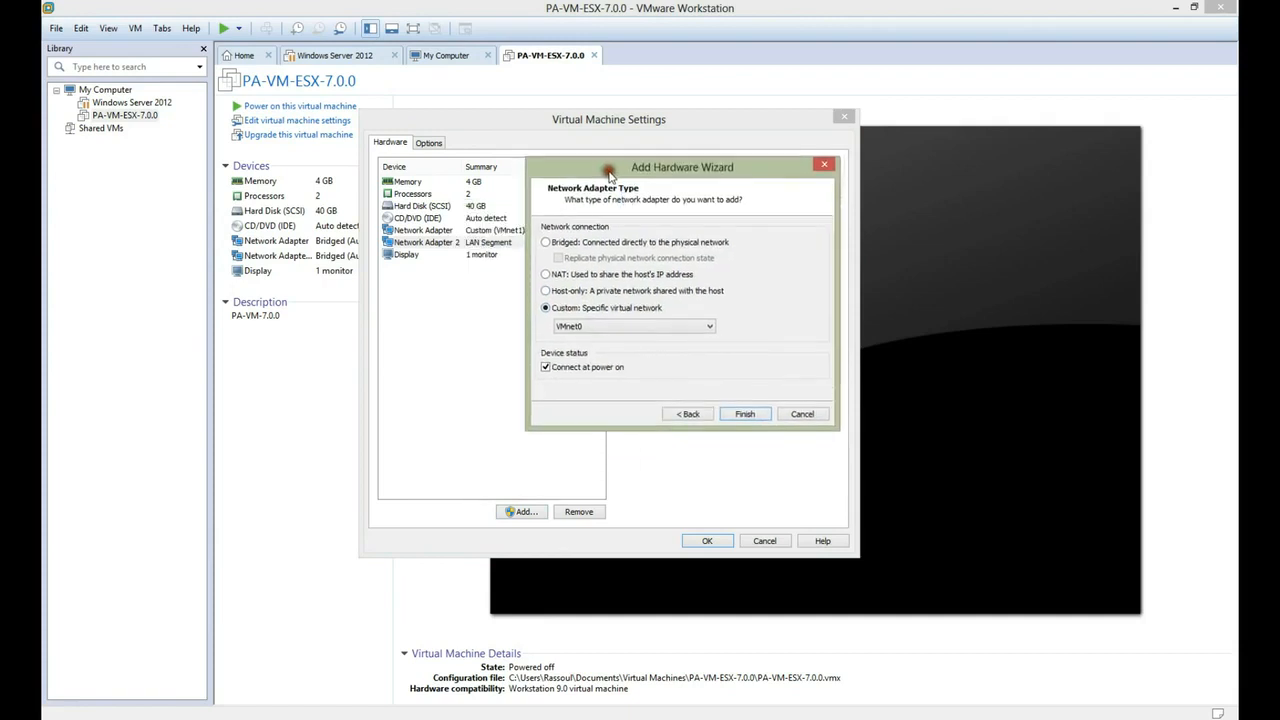
click(612, 326)
click(613, 412)
click(270, 716)
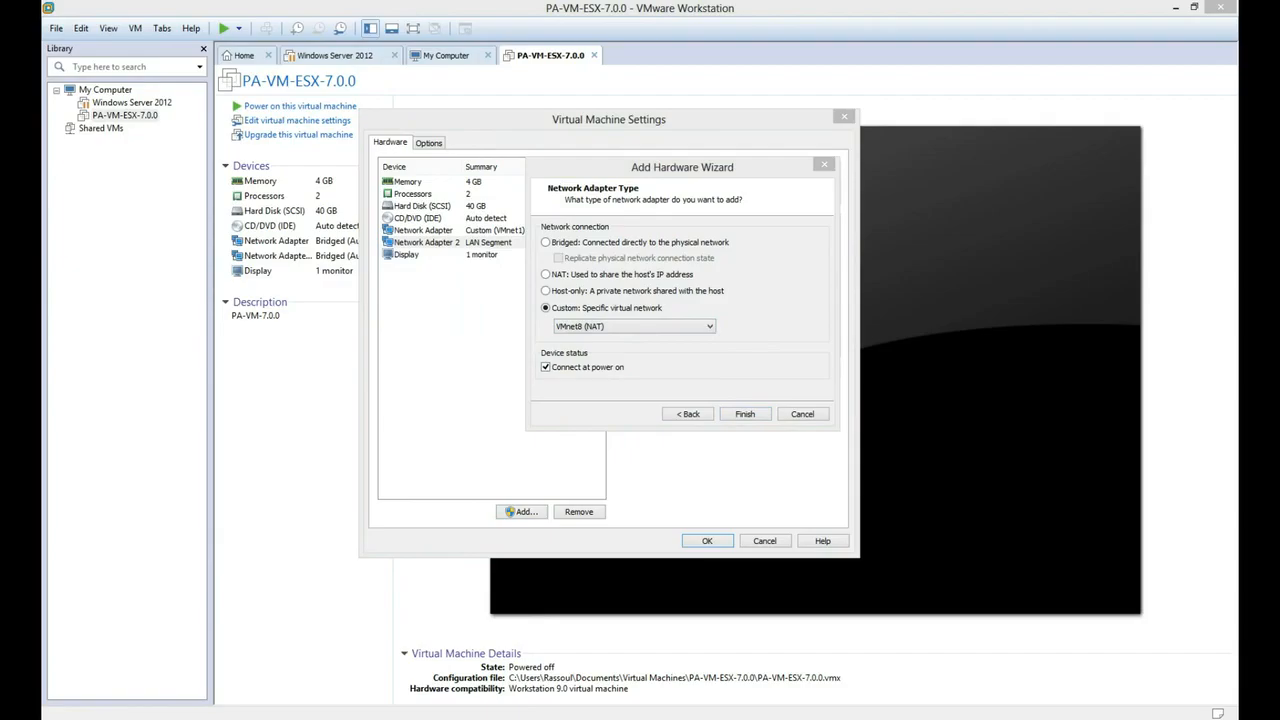
click(290, 684)
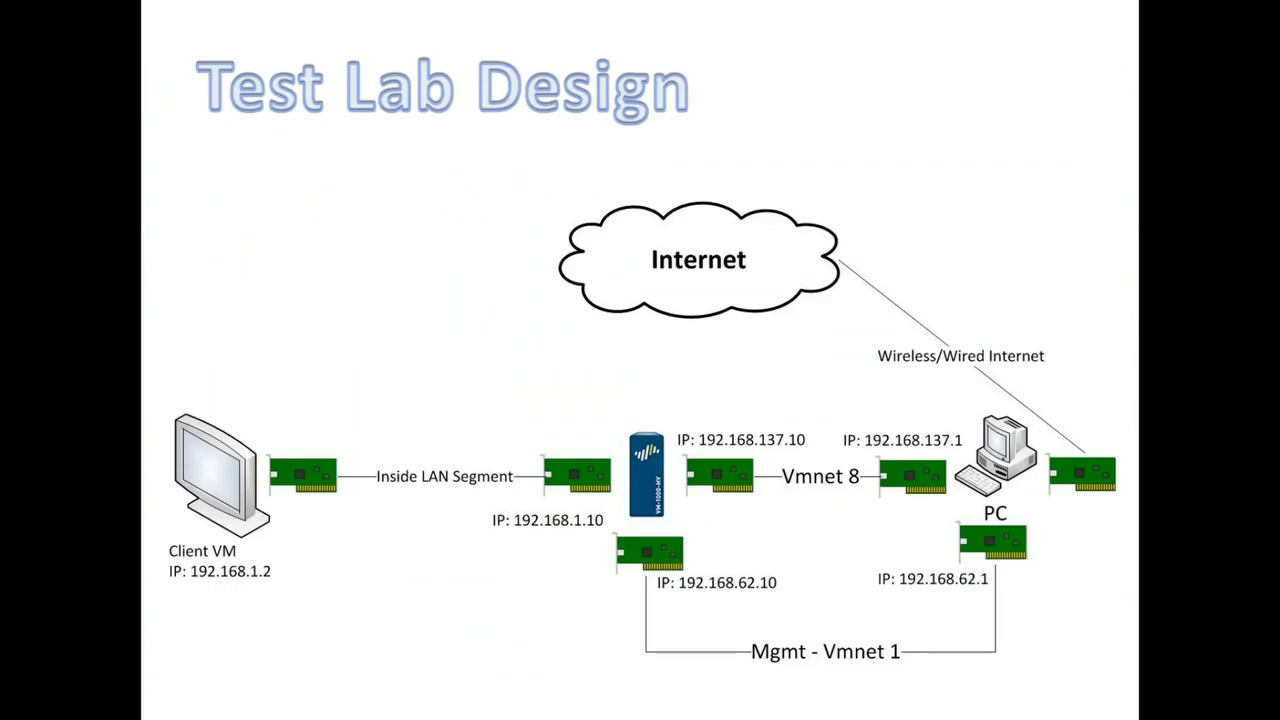
key(alt+Tab)
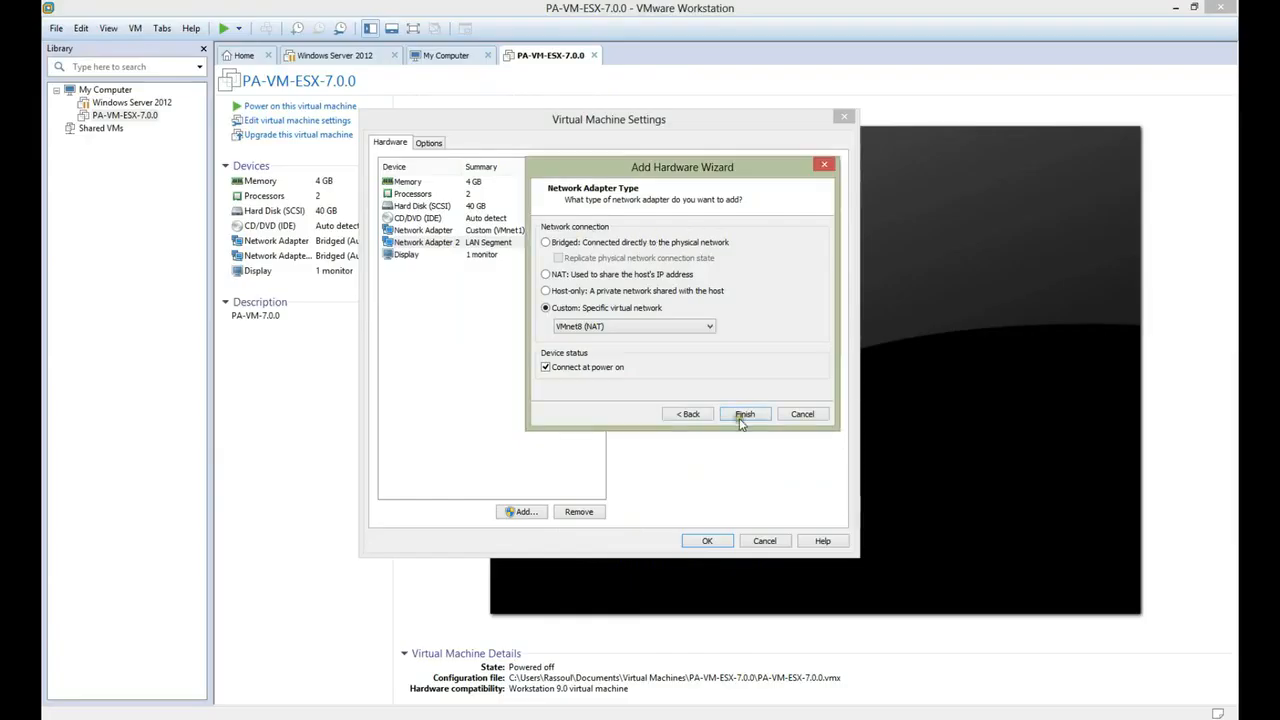
click(746, 414)
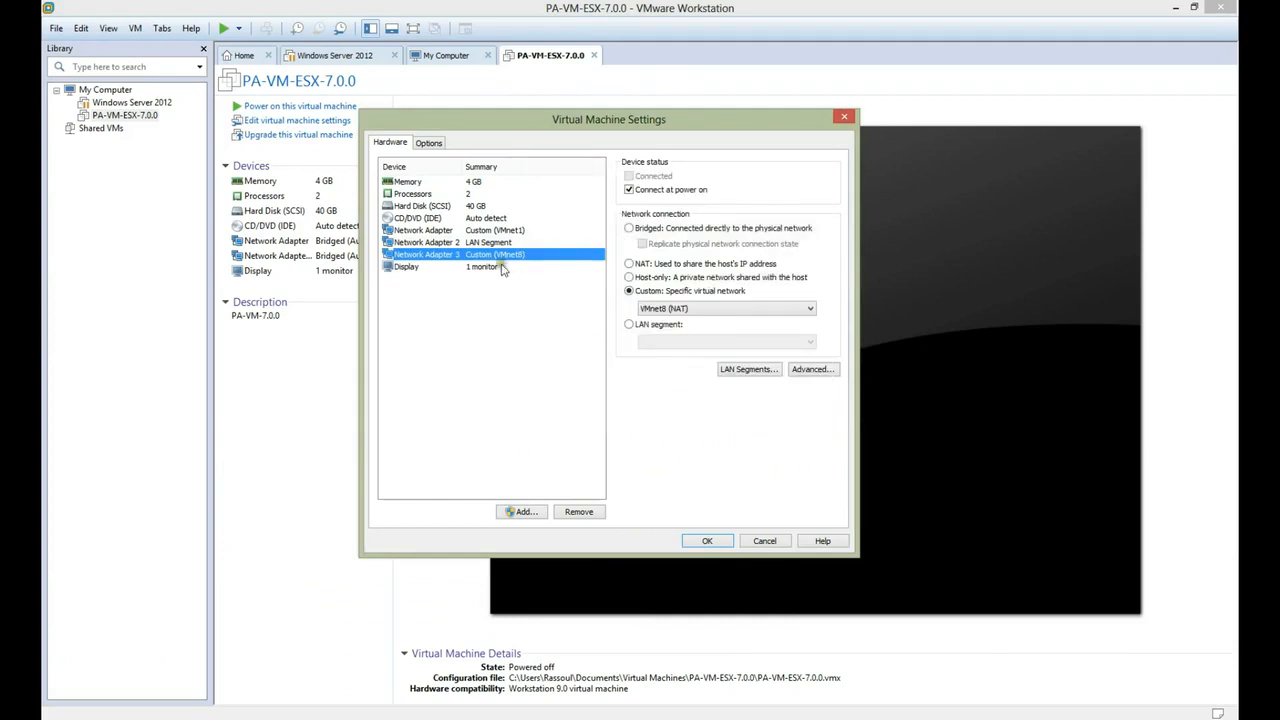
Review the network connections of all three adapters and save the virtual machine settings
click(494, 231)
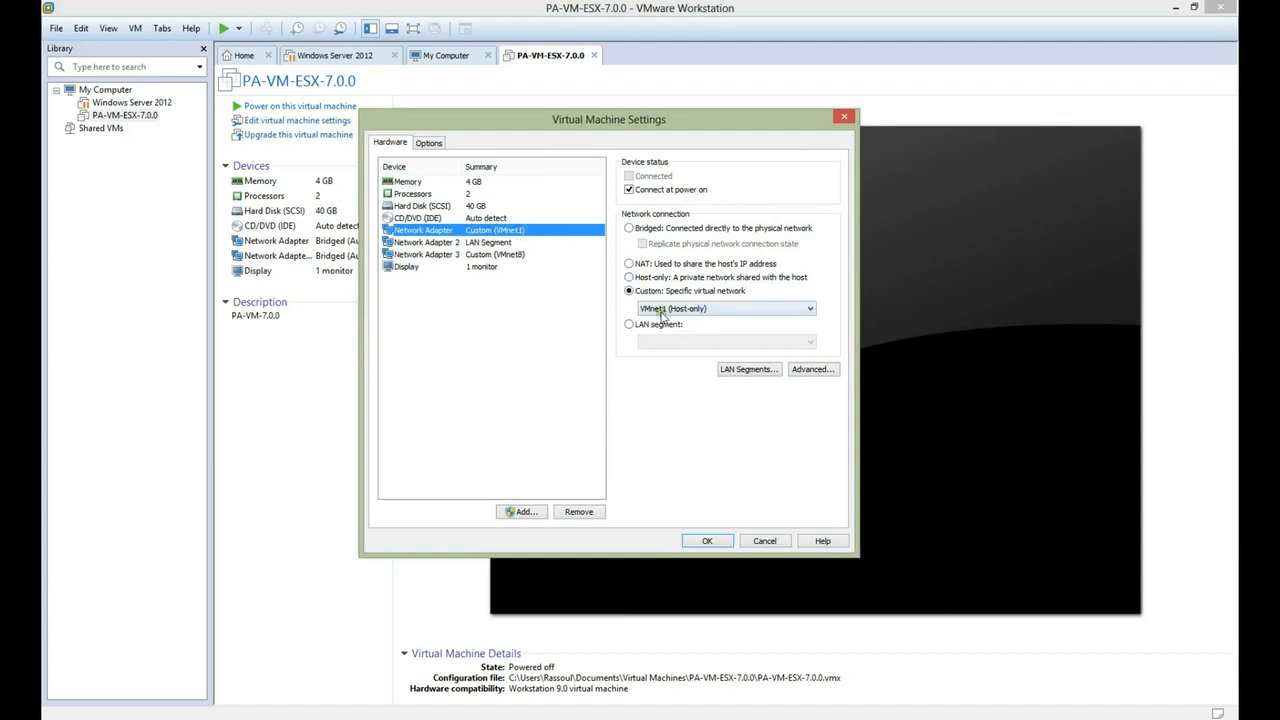
click(491, 242)
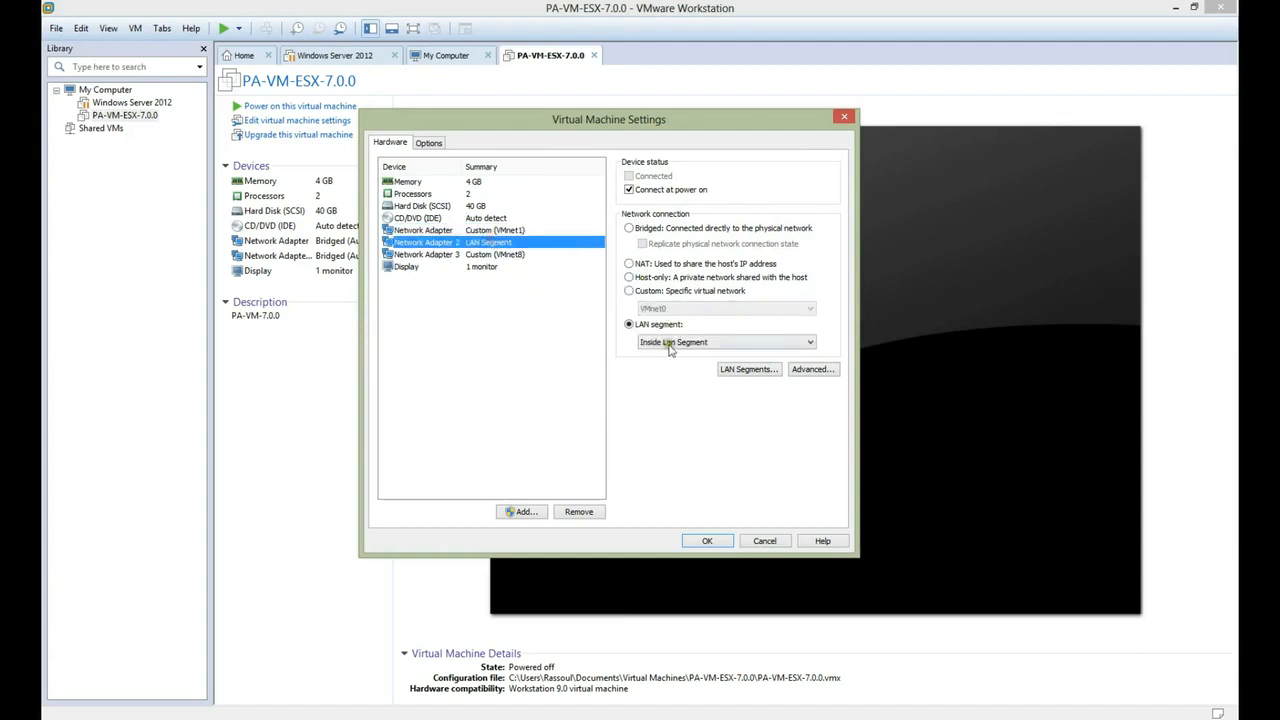
click(470, 255)
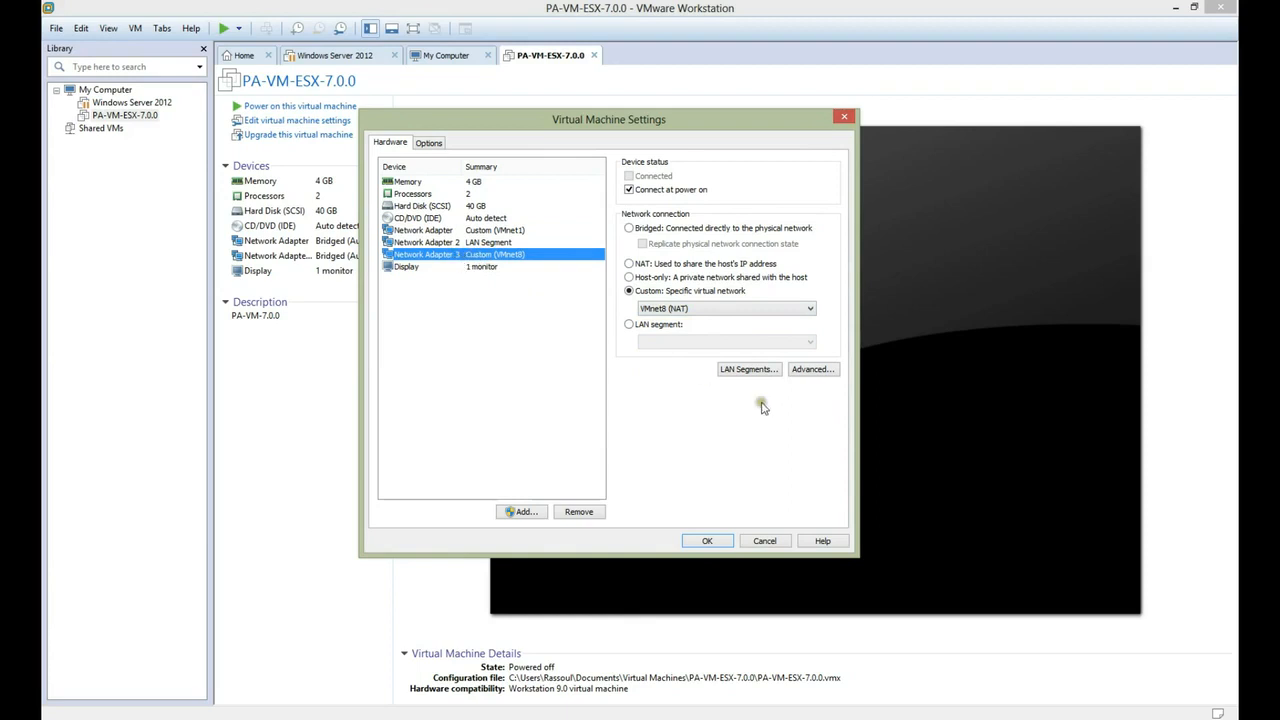
click(708, 541)
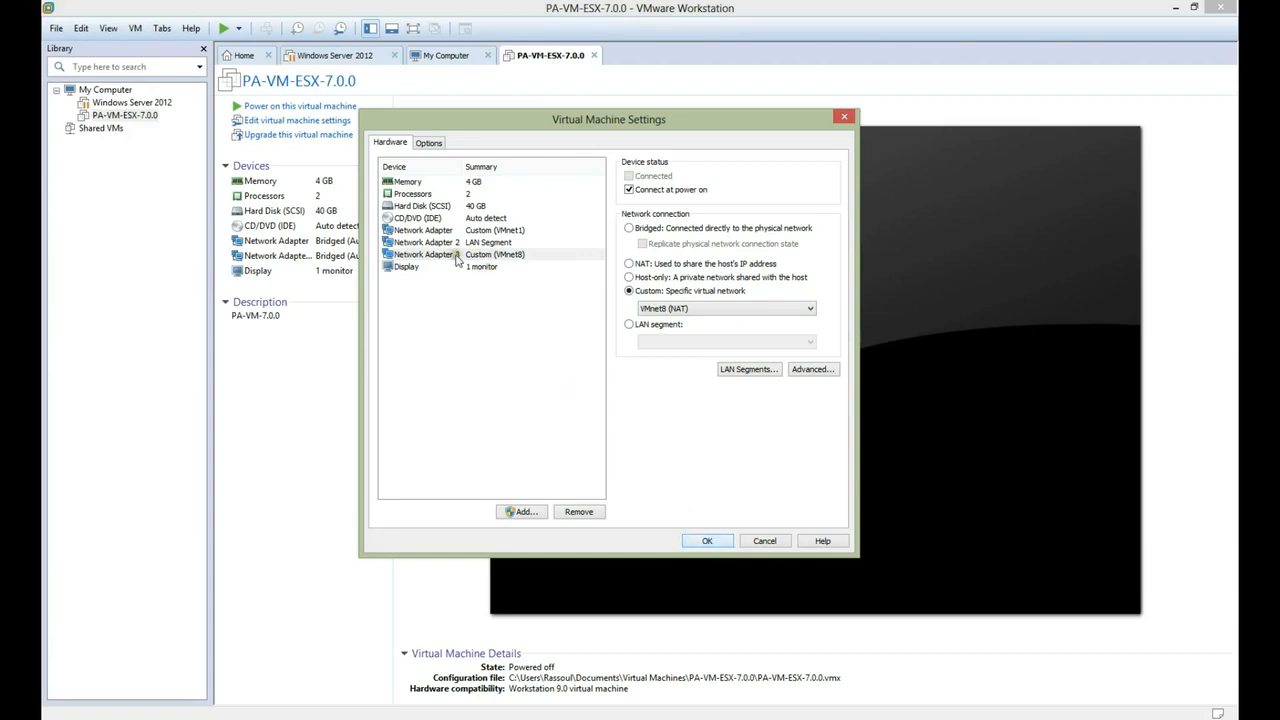
click(413, 257)
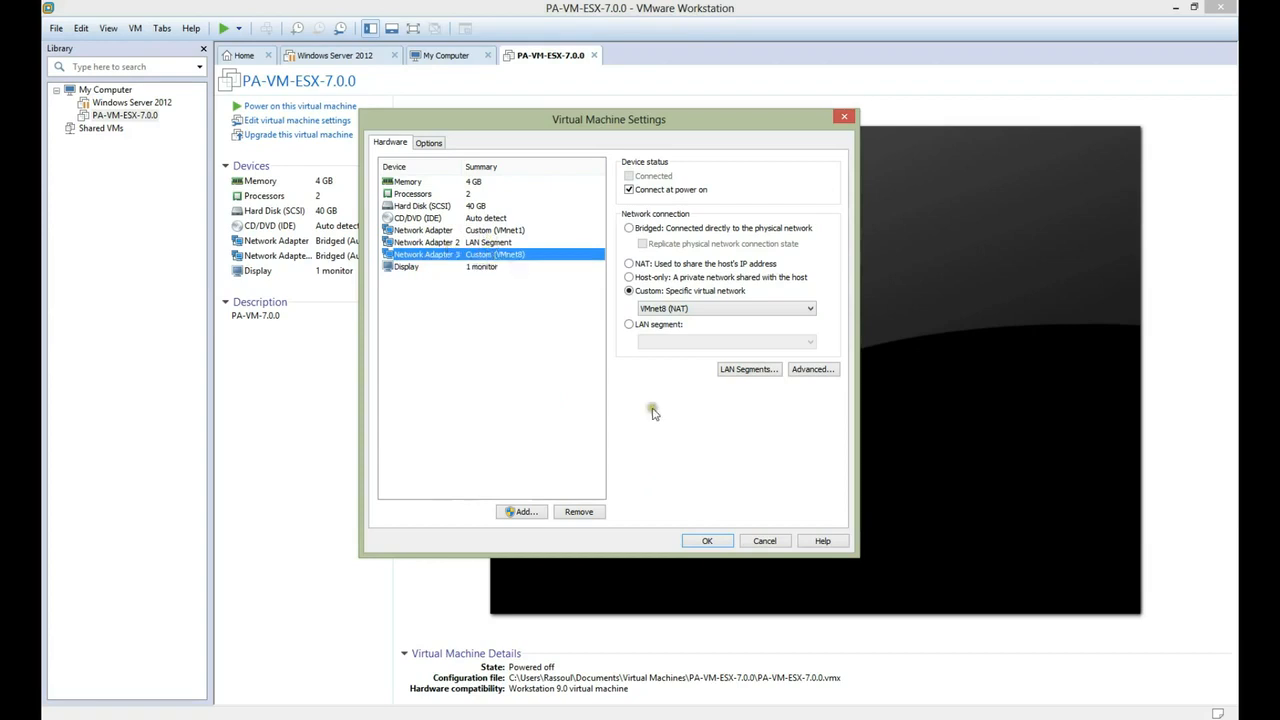
click(708, 541)
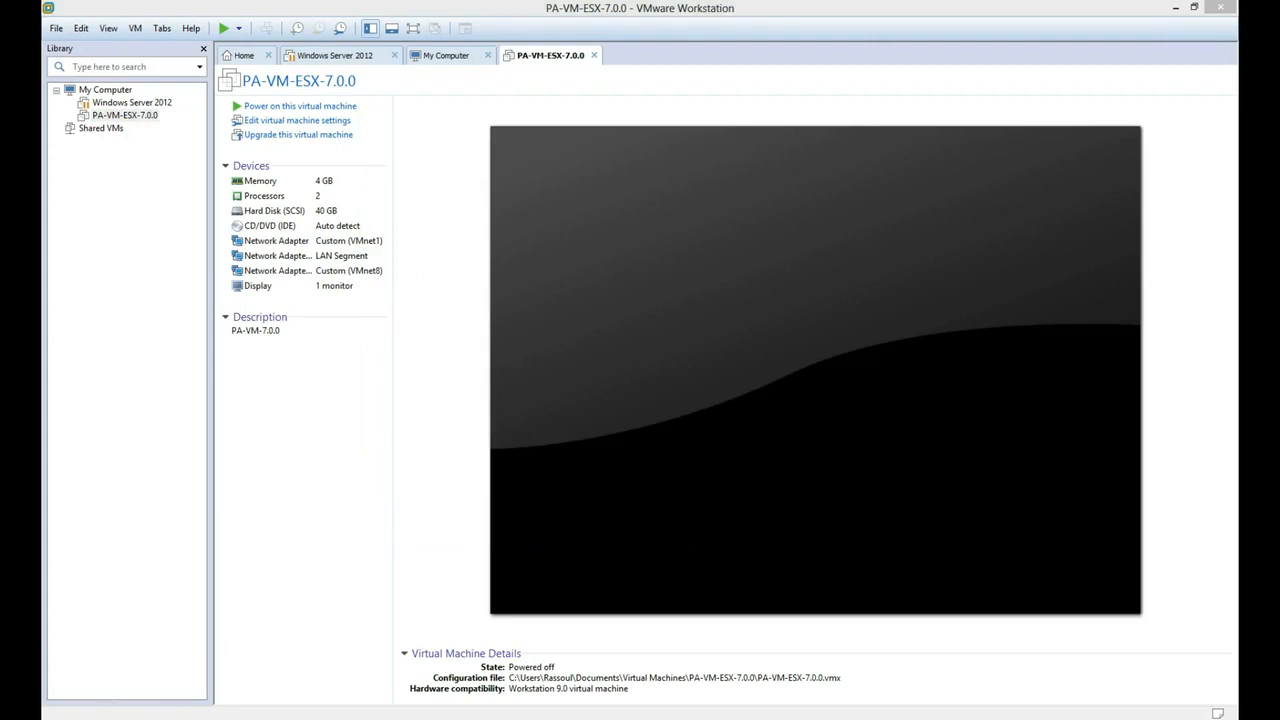
Open PA-VM-ESX-7.0.0.vmx from the PA-VM-ESX-7.0.0 folder in Notepad and move its window fully into view
drag(0, 130, 542, 109)
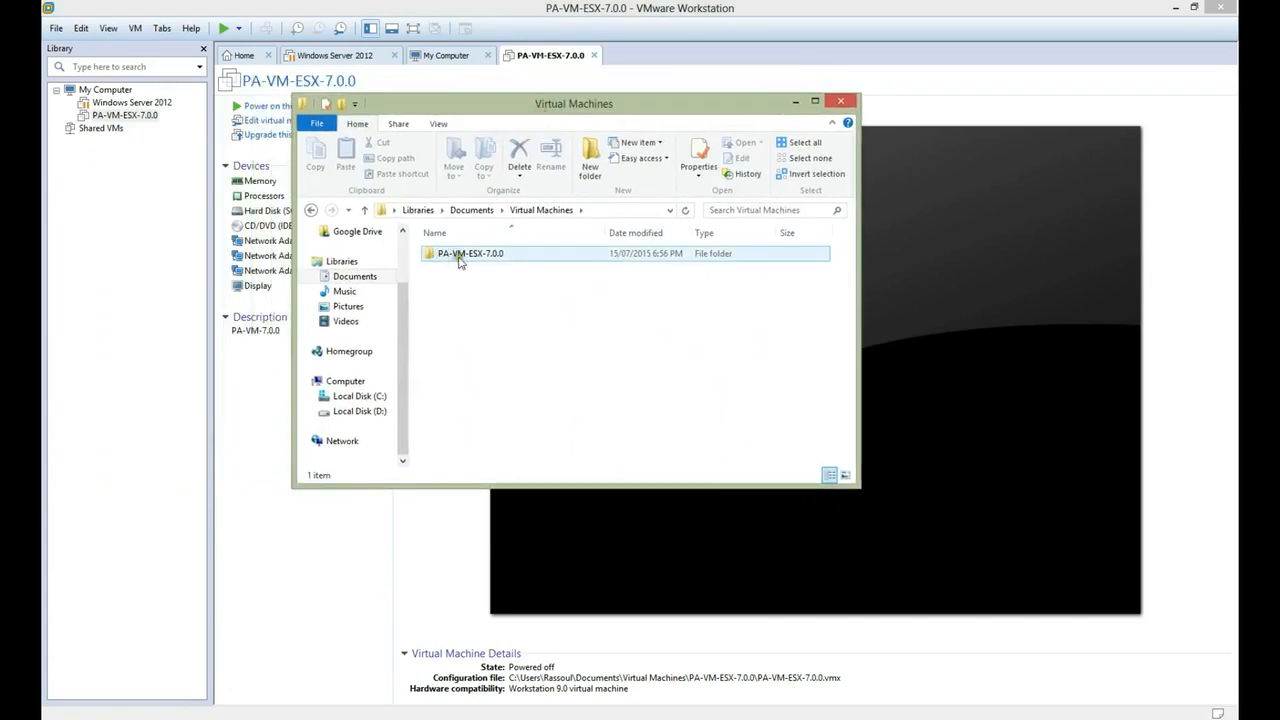
double_click(468, 258)
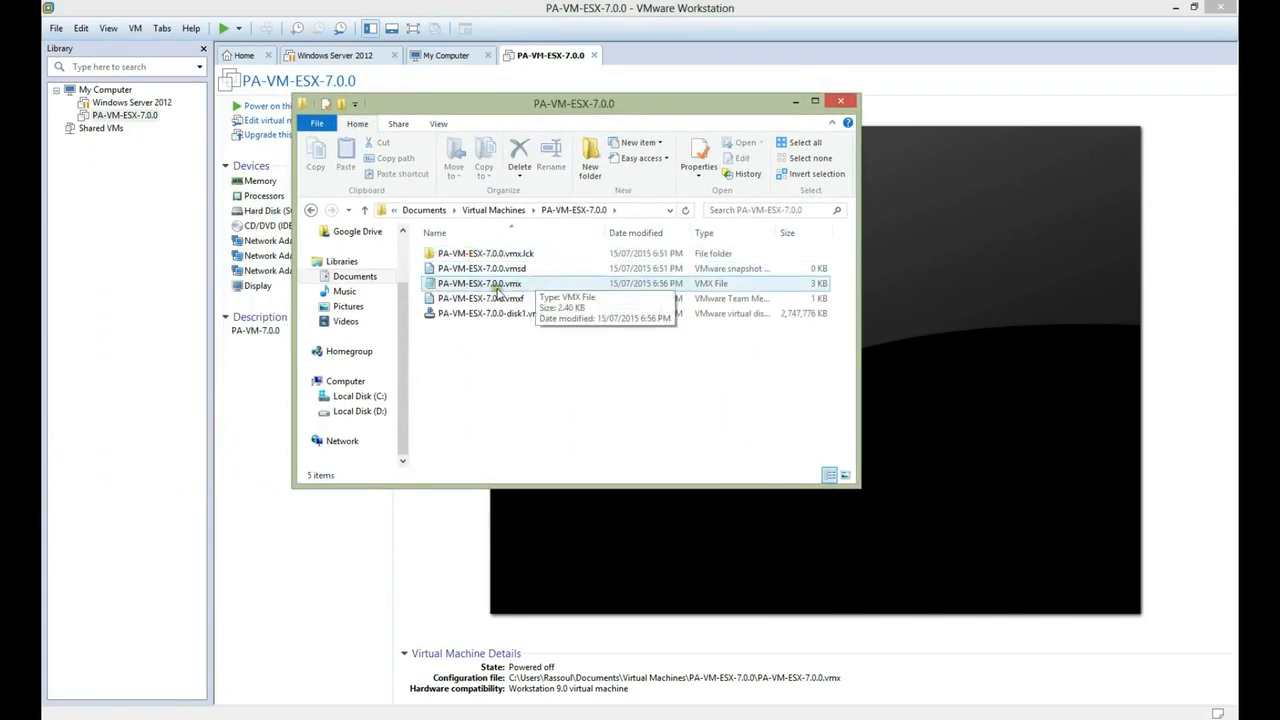
click(508, 286)
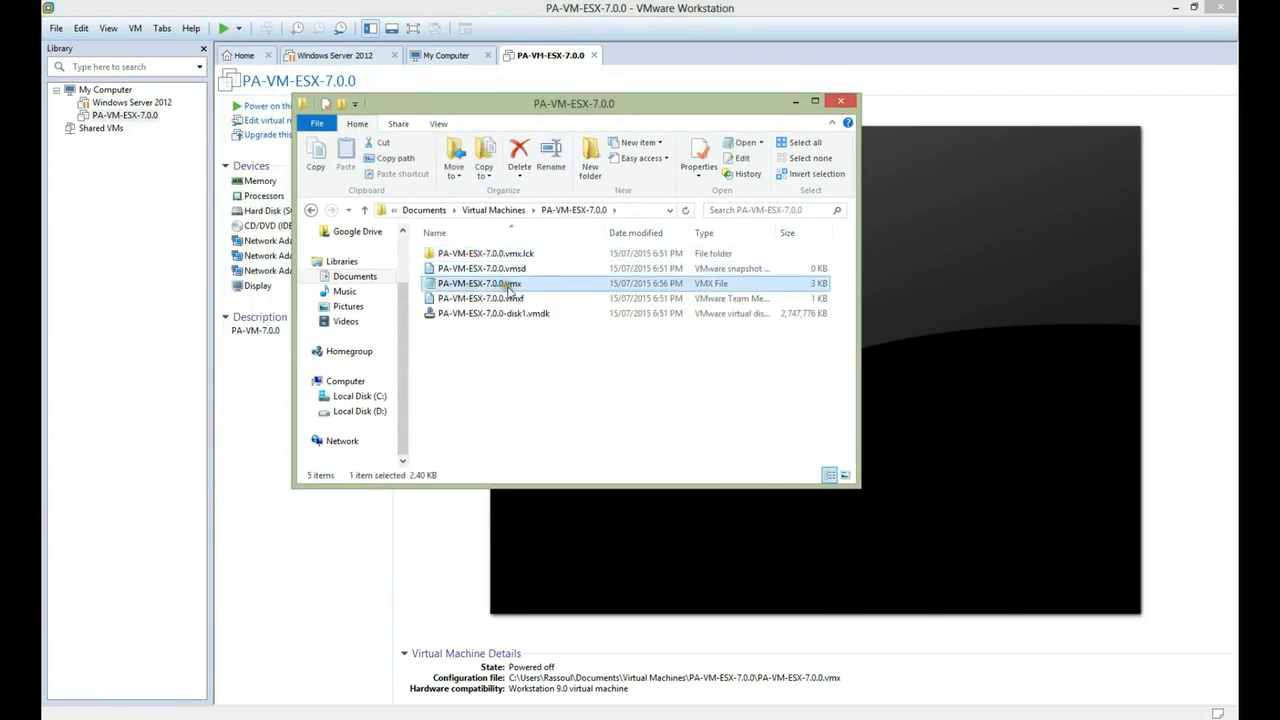
right_click(510, 285)
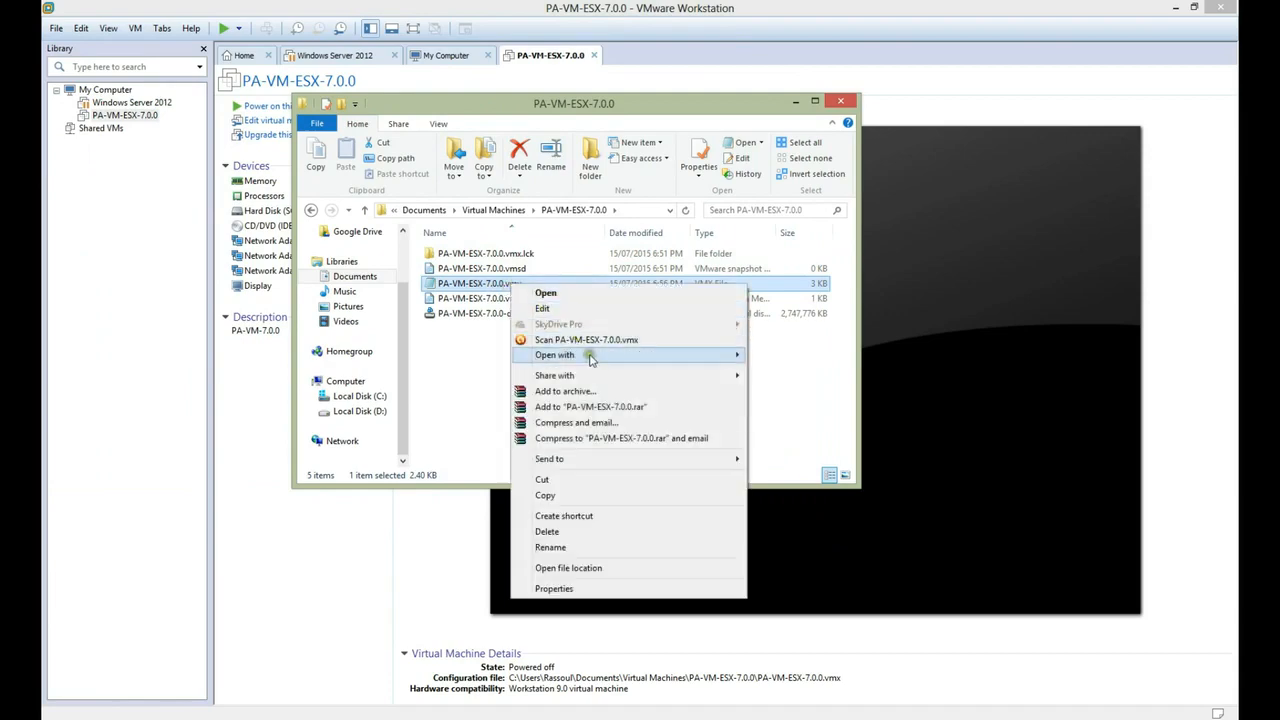
mouse_move(593, 358)
click(785, 355)
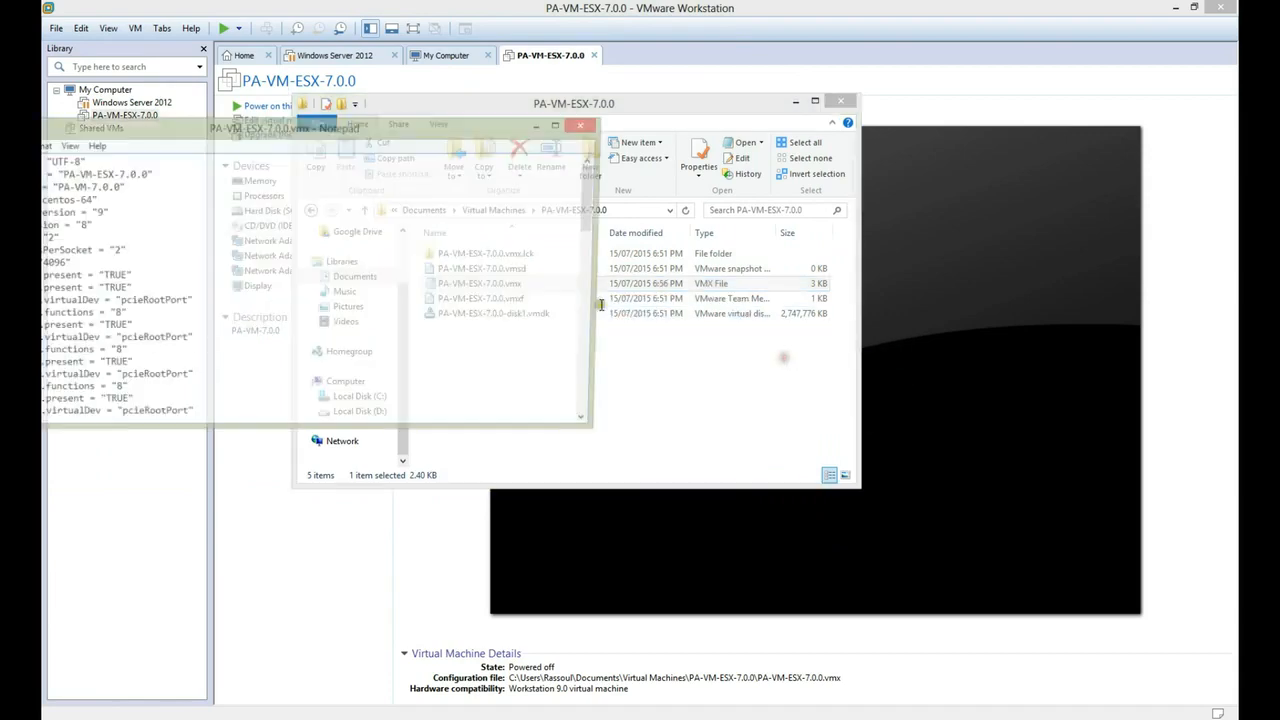
drag(503, 124, 843, 127)
Examine the virtualDev adapter types of ethernet0, ethernet1 and ethernet2 in the configuration file, enlarging the Notepad window for reading
scroll(567, 213, down, 6)
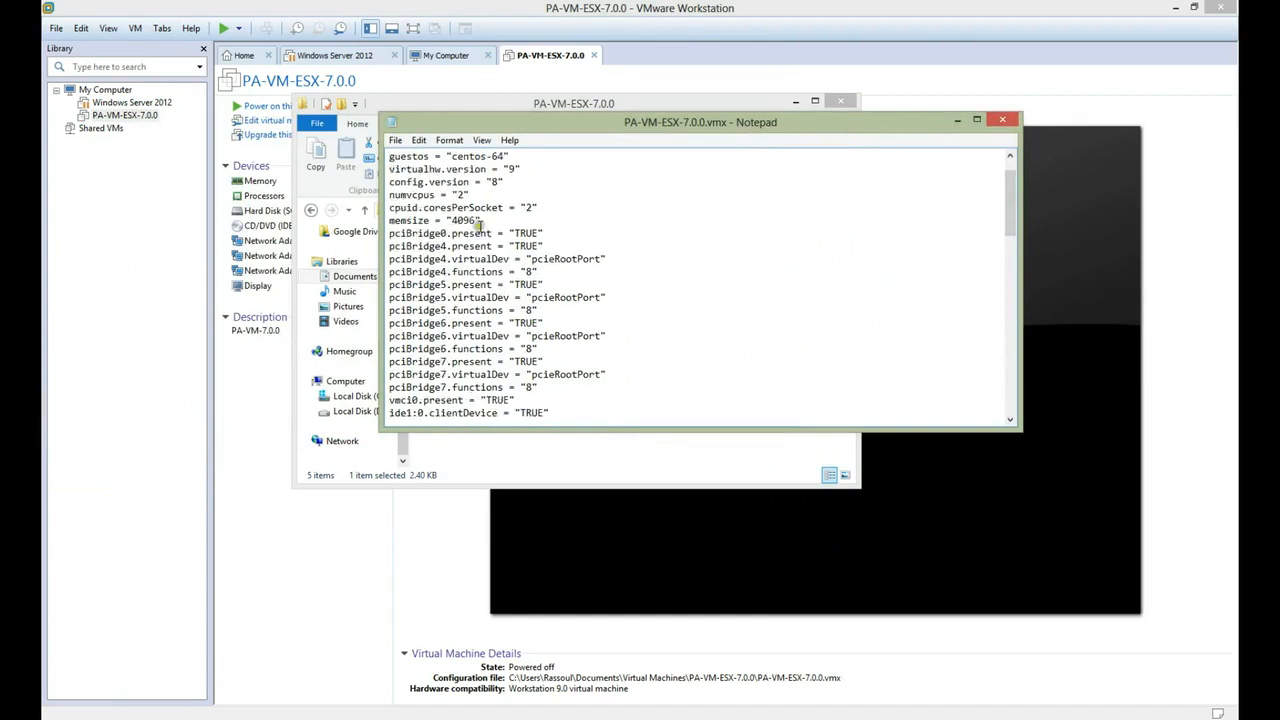
drag(577, 430, 582, 537)
scroll(520, 477, down, 2)
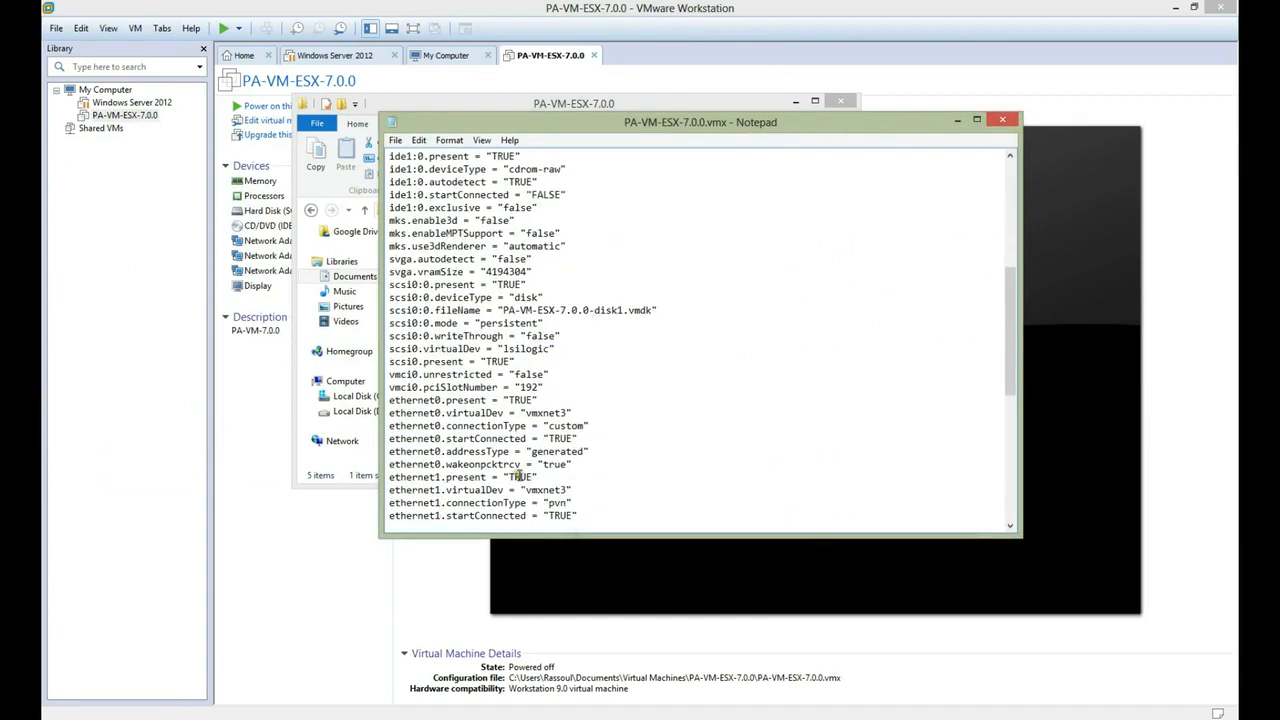
double_click(416, 413)
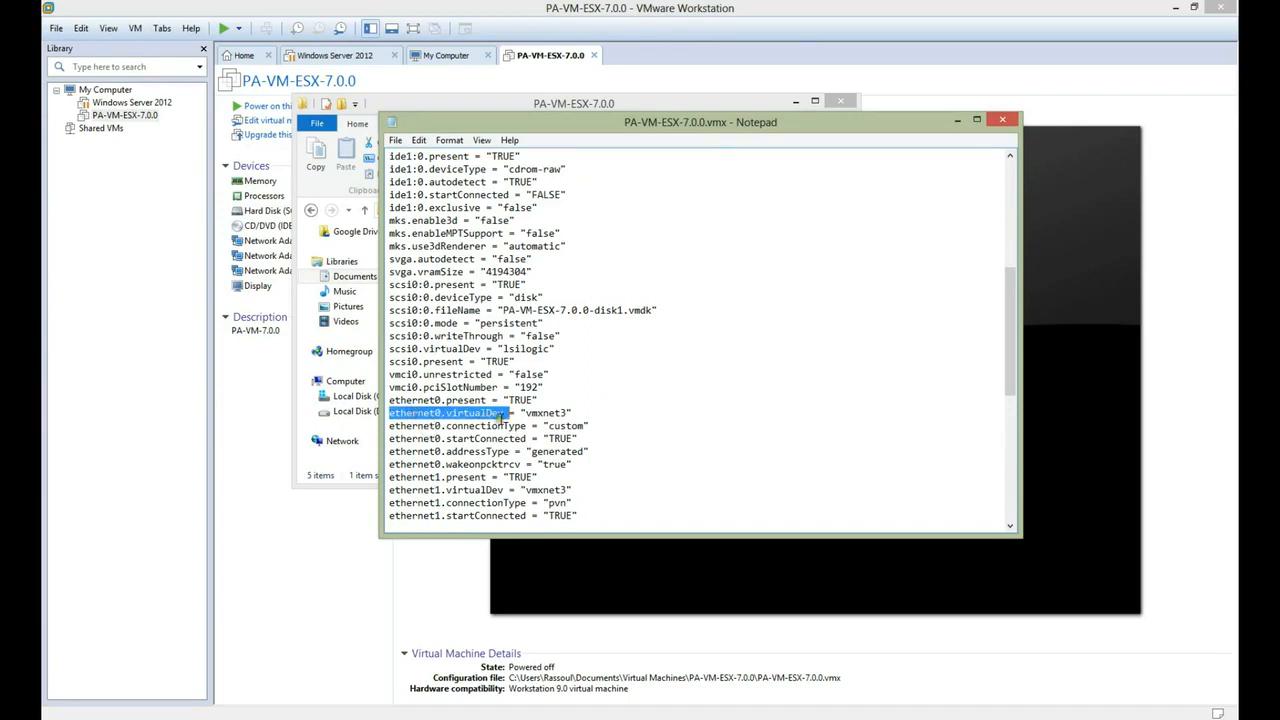
drag(567, 413, 532, 414)
scroll(470, 436, down, 1)
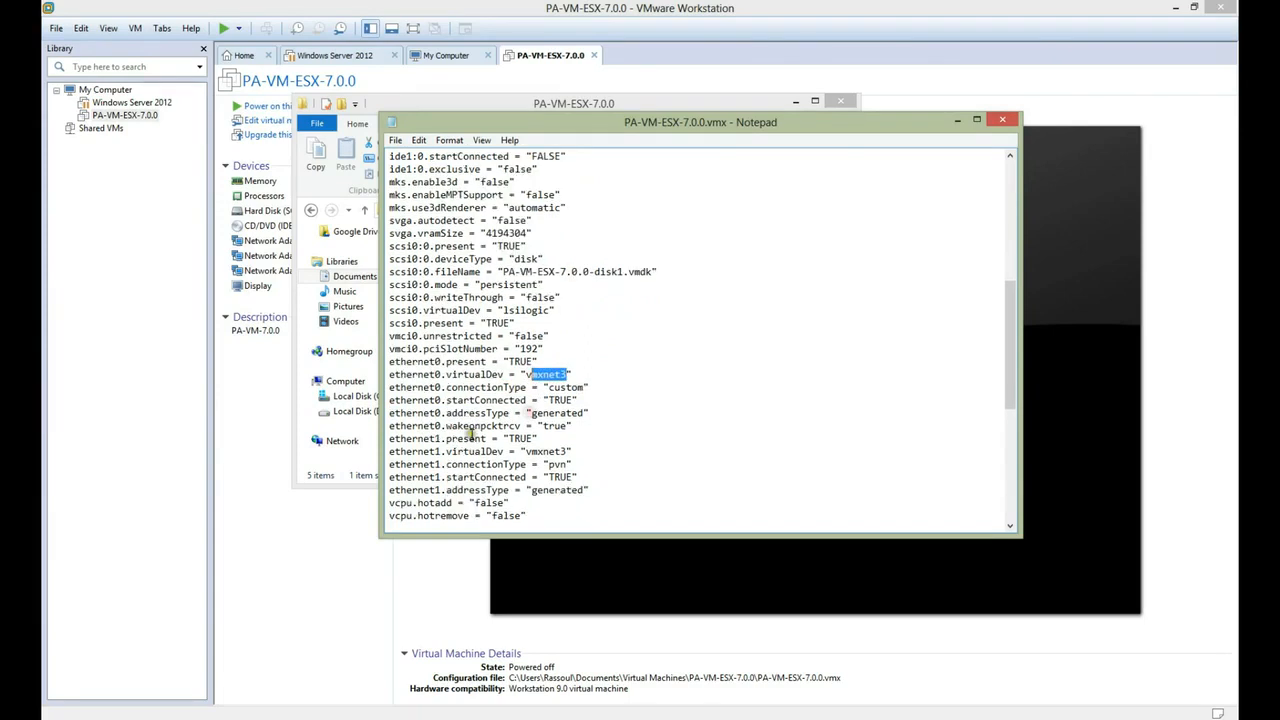
scroll(470, 436, down, 1)
drag(568, 413, 523, 413)
scroll(477, 462, down, 7)
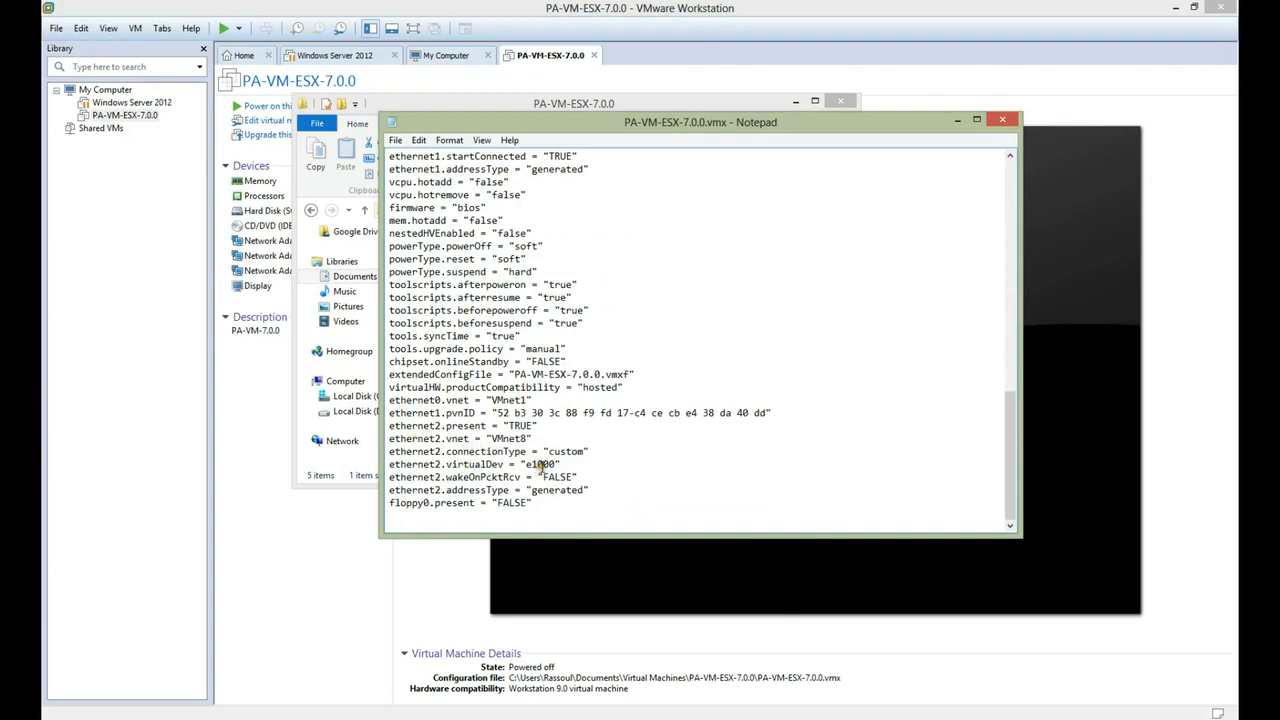
Copy the adapter type from ethernet1.virtualDev and set ethernet2.virtualDev to "vmxnet3"
scroll(541, 464, up, 4)
drag(565, 285, 526, 286)
right_click(539, 289)
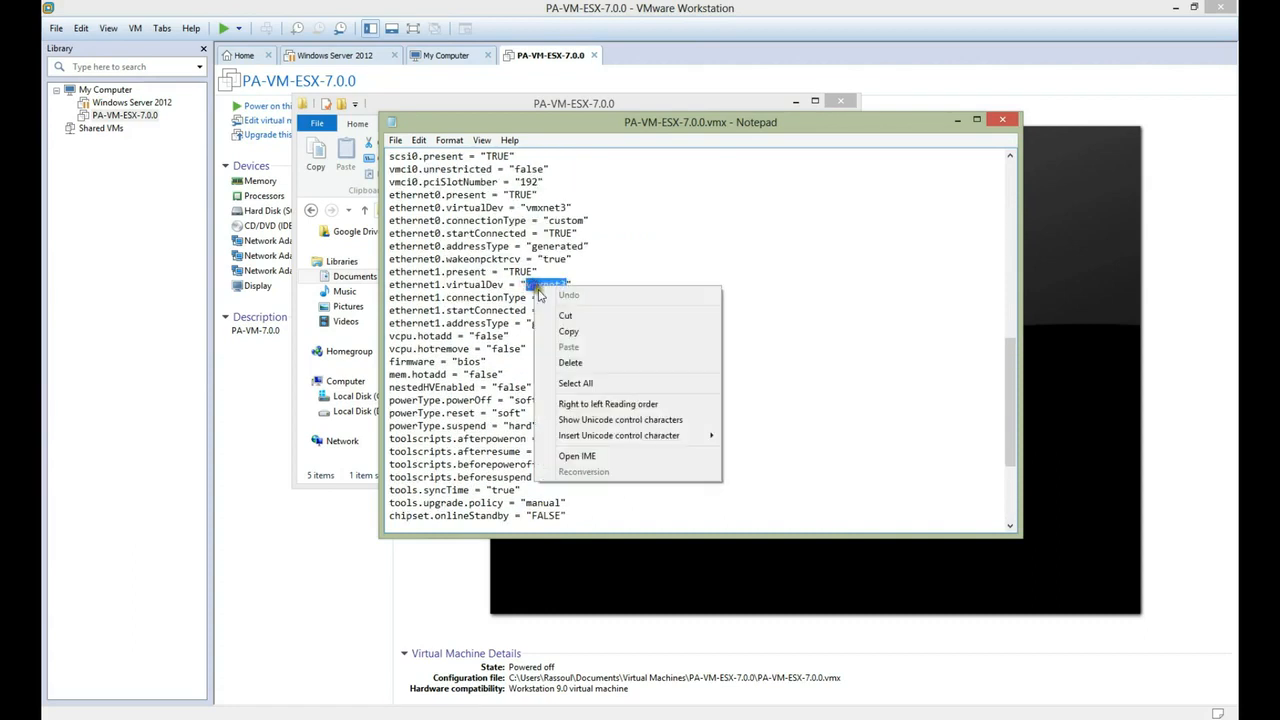
click(568, 331)
scroll(515, 366, down, 4)
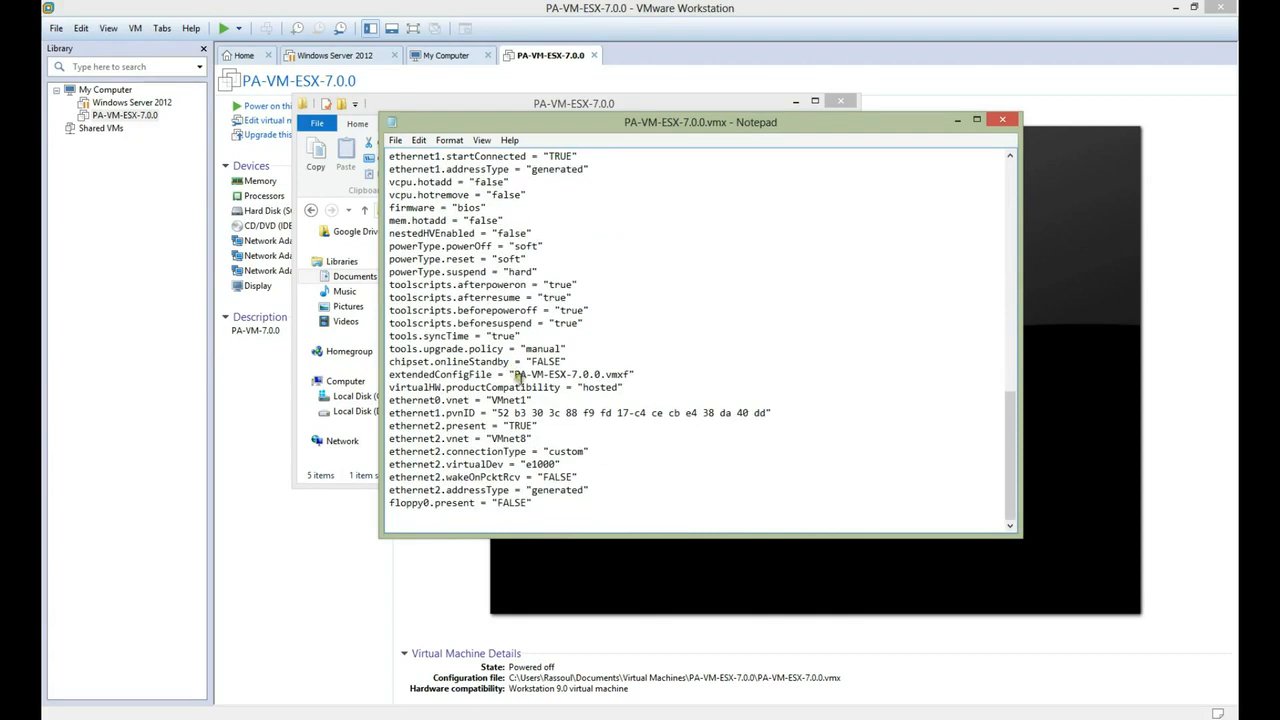
double_click(540, 464)
click(540, 464)
drag(526, 464, 555, 466)
key(ctrl+v)
Save the edited .vmx file, then close Notepad and the virtual machine's folder window
click(398, 143)
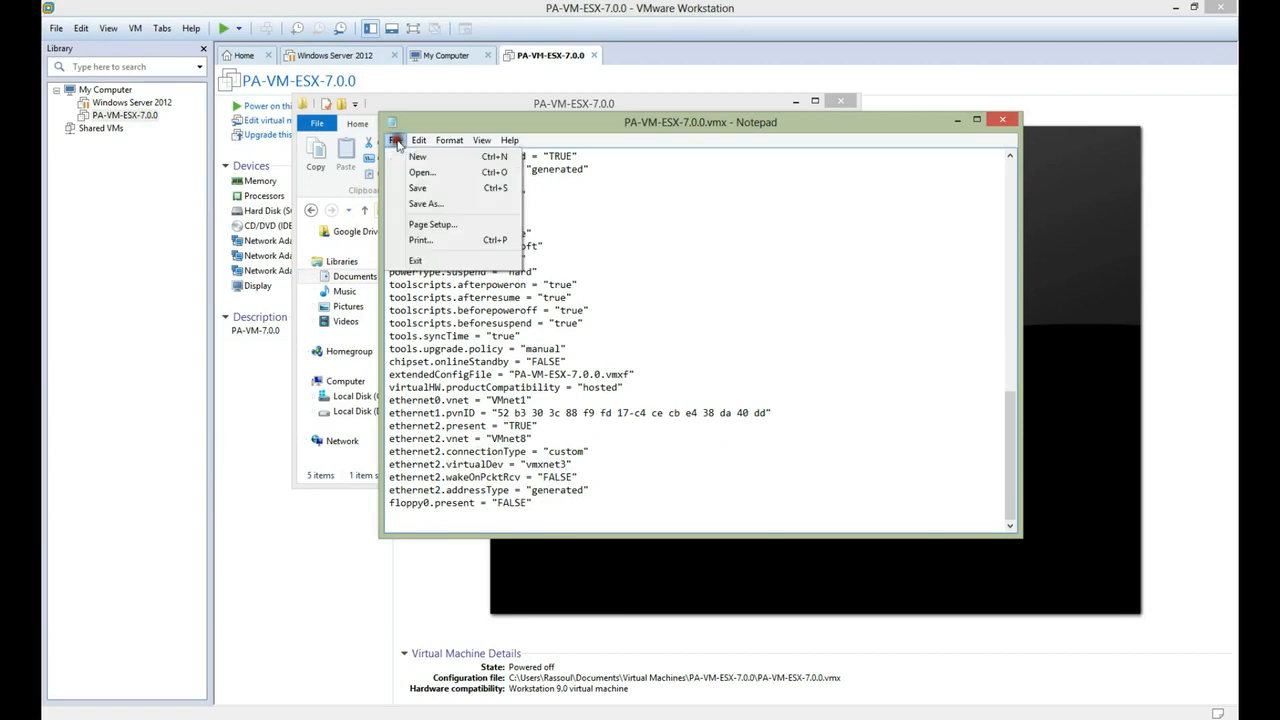
click(410, 186)
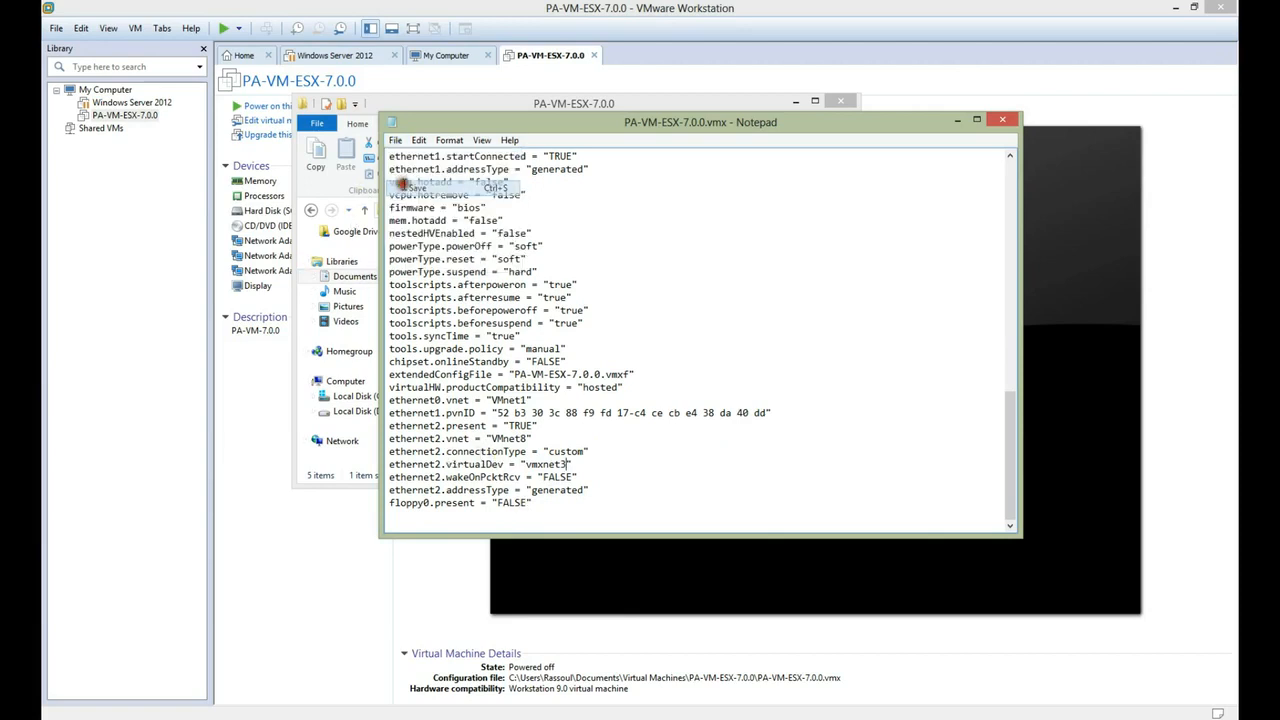
click(1002, 119)
click(836, 104)
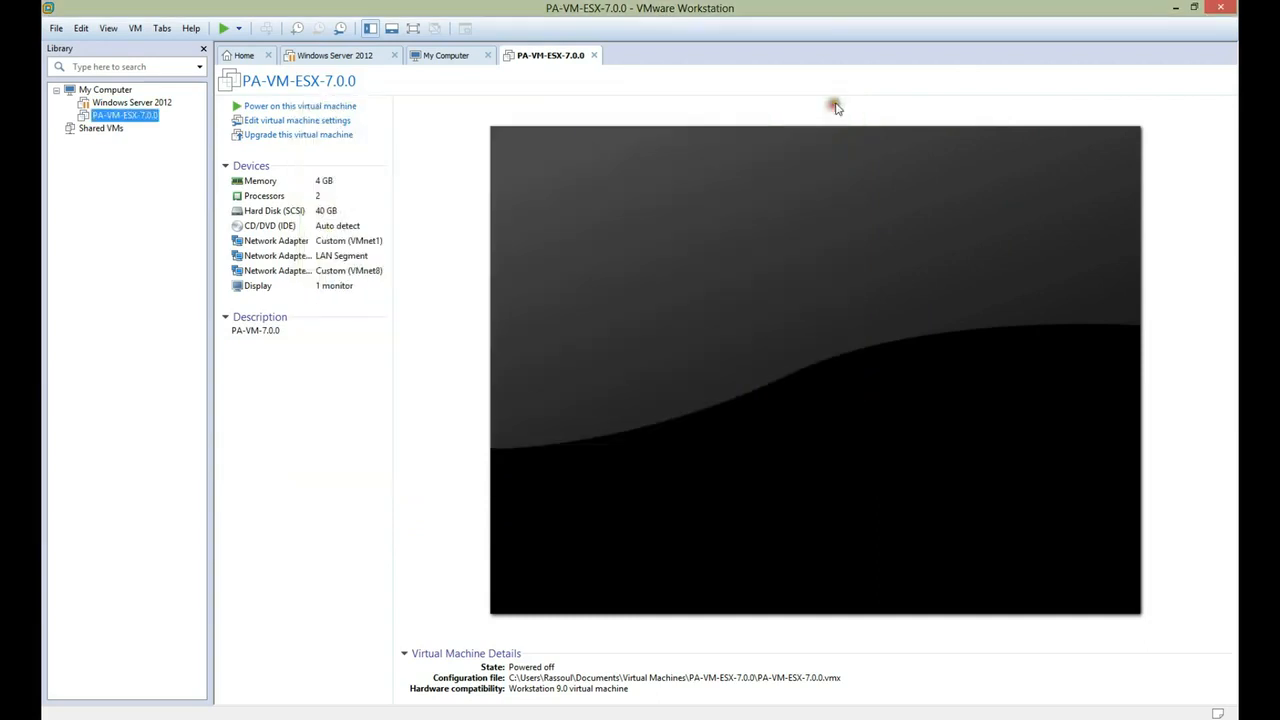
click(141, 284)
click(141, 284)
click(142, 288)
Consult the firewall's interface connections and IP addresses on the Test Lab Design slide, and return to VMware Workstation
click(334, 670)
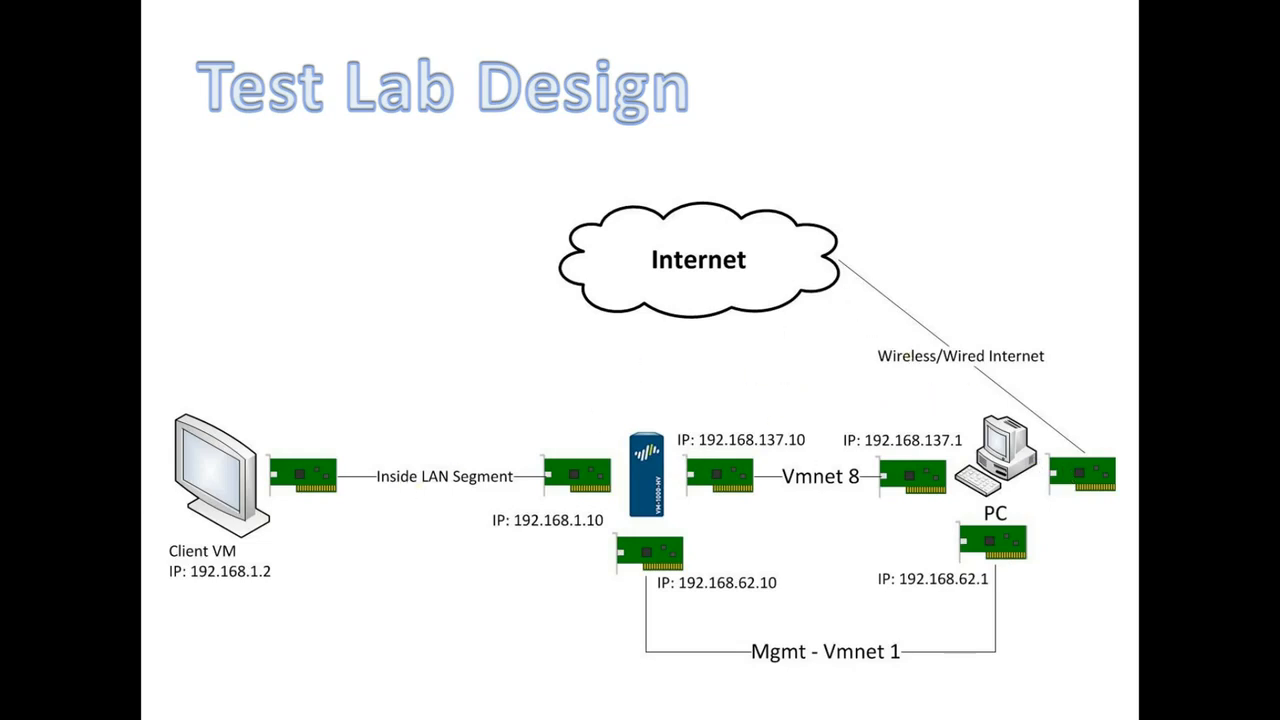
key(alt+Tab)
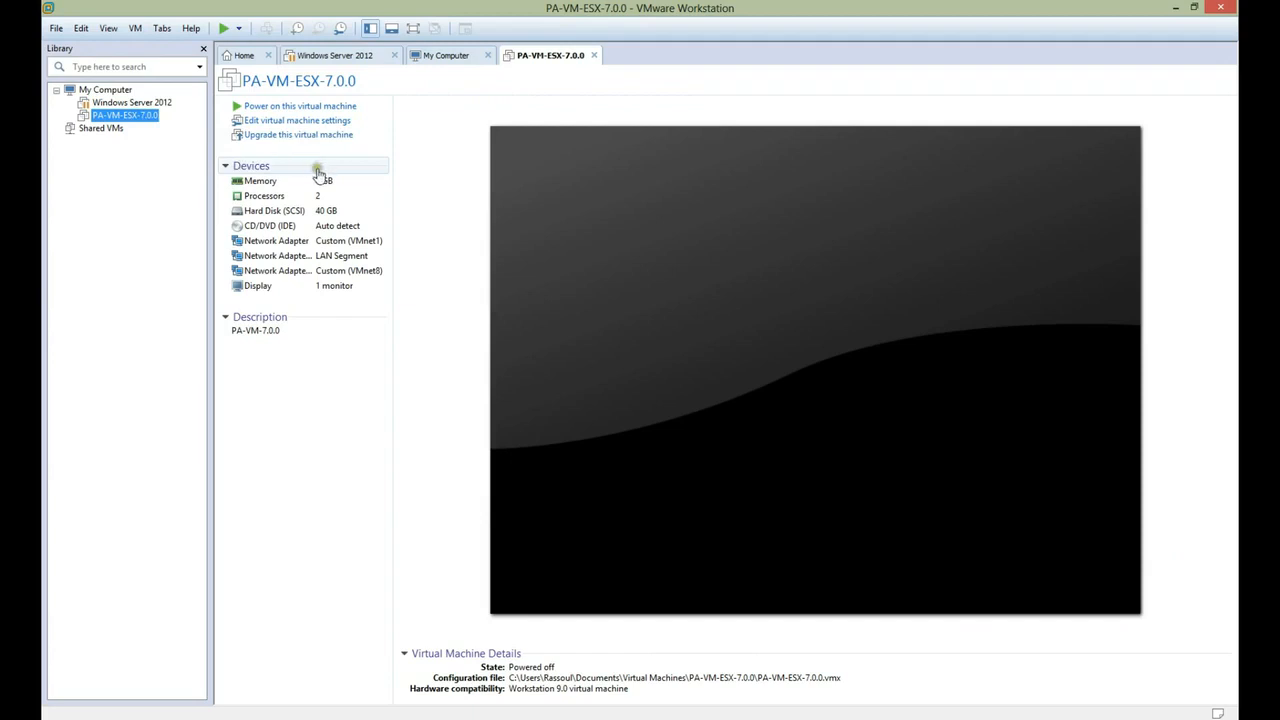
click(441, 251)
click(441, 247)
click(440, 252)
click(441, 252)
click(444, 252)
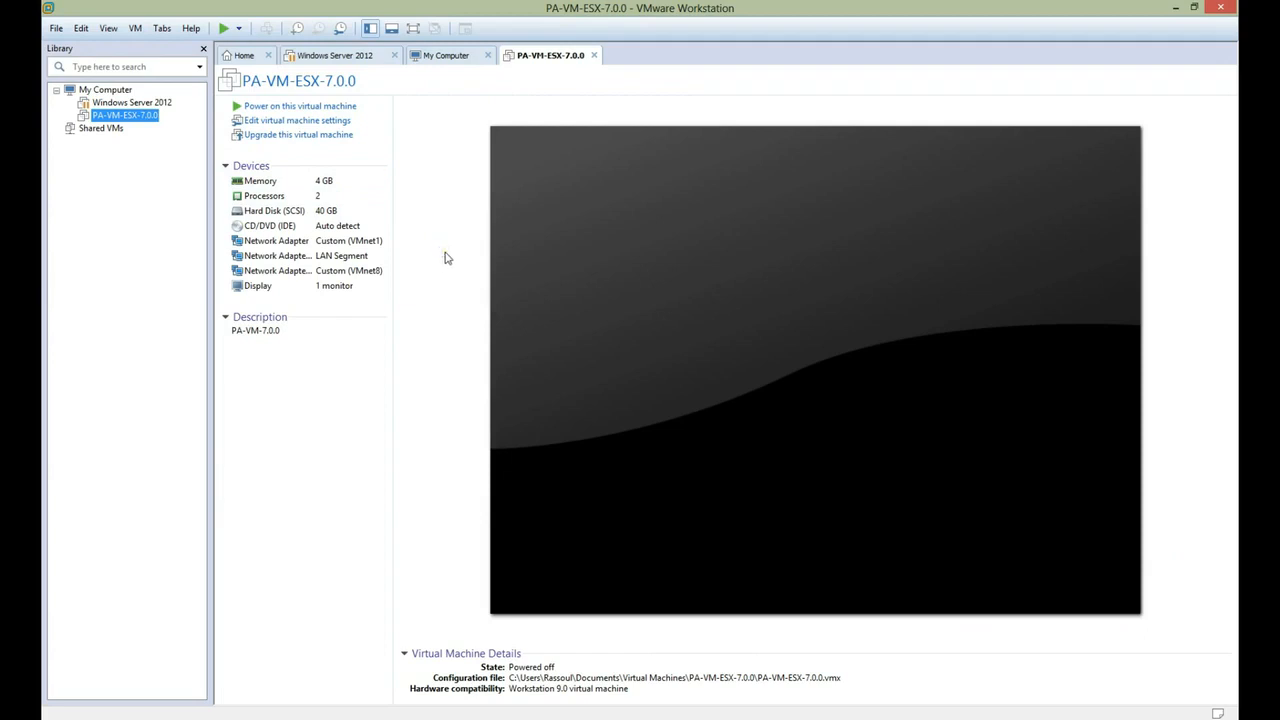
click(445, 253)
click(448, 254)
click(444, 254)
click(448, 255)
click(440, 260)
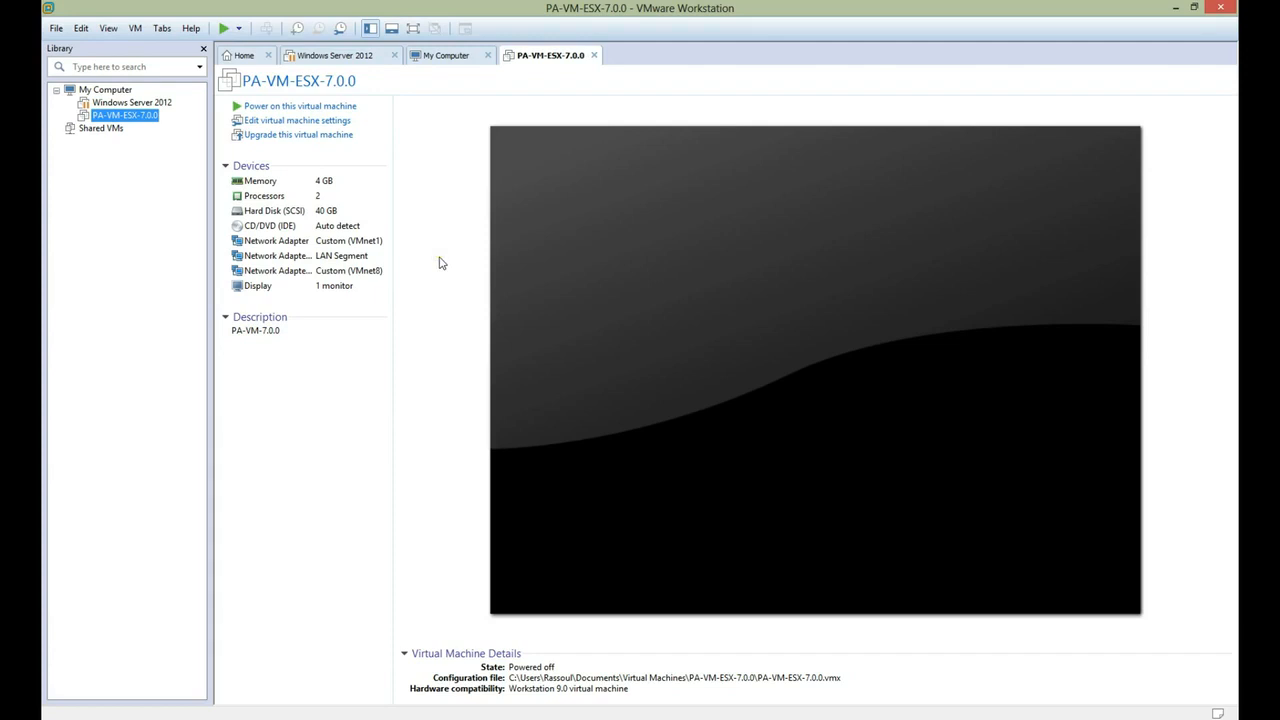